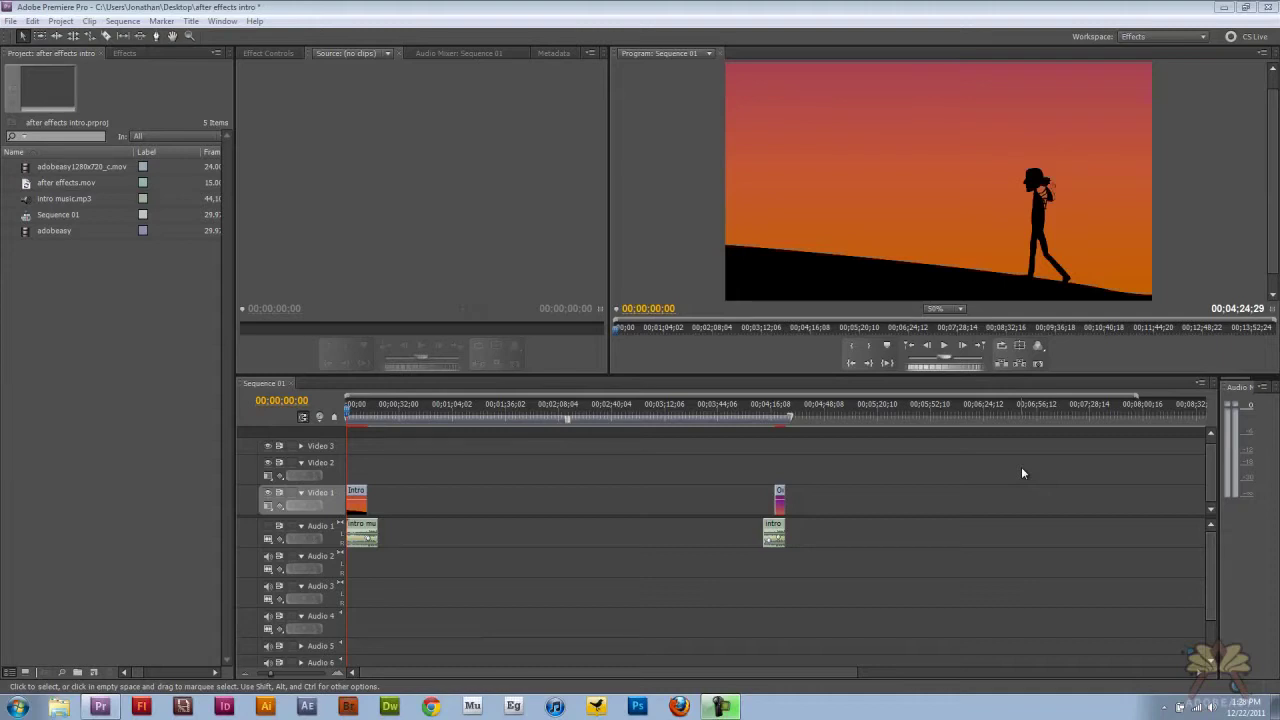
# - Create a new default still title named adobeasy
pyautogui.click(190, 21)
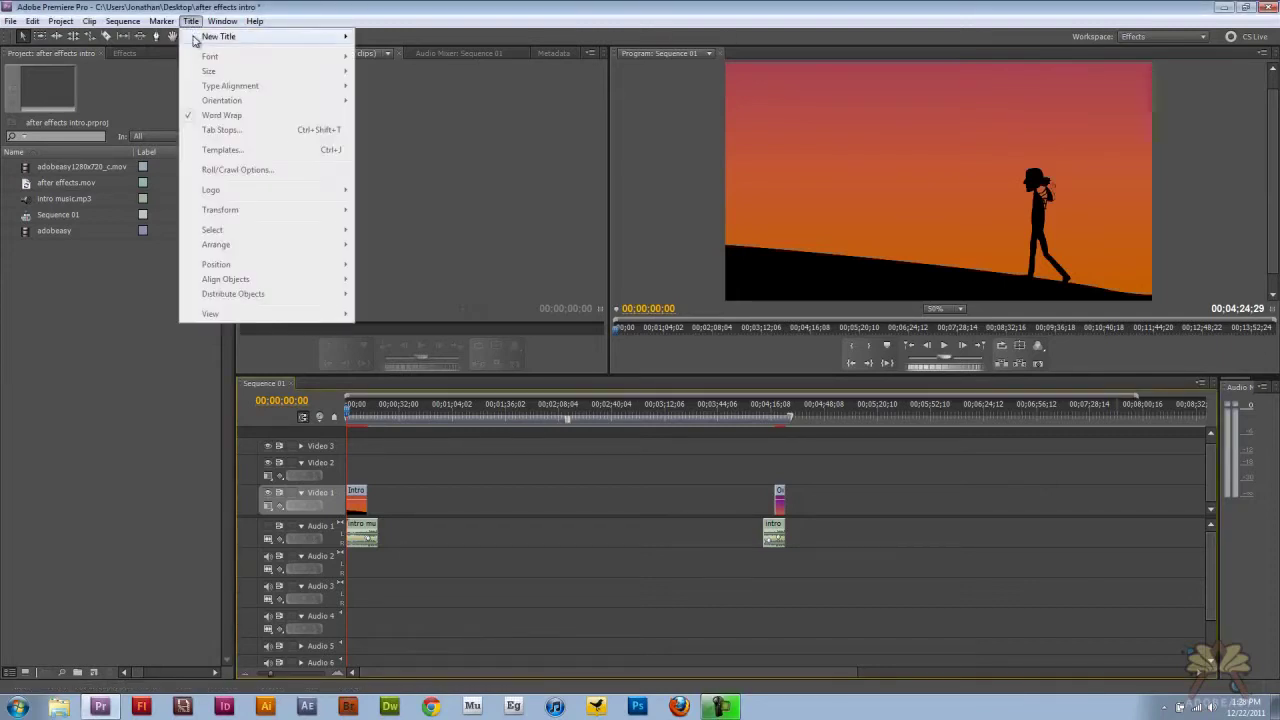
pyautogui.moveTo(221, 40)
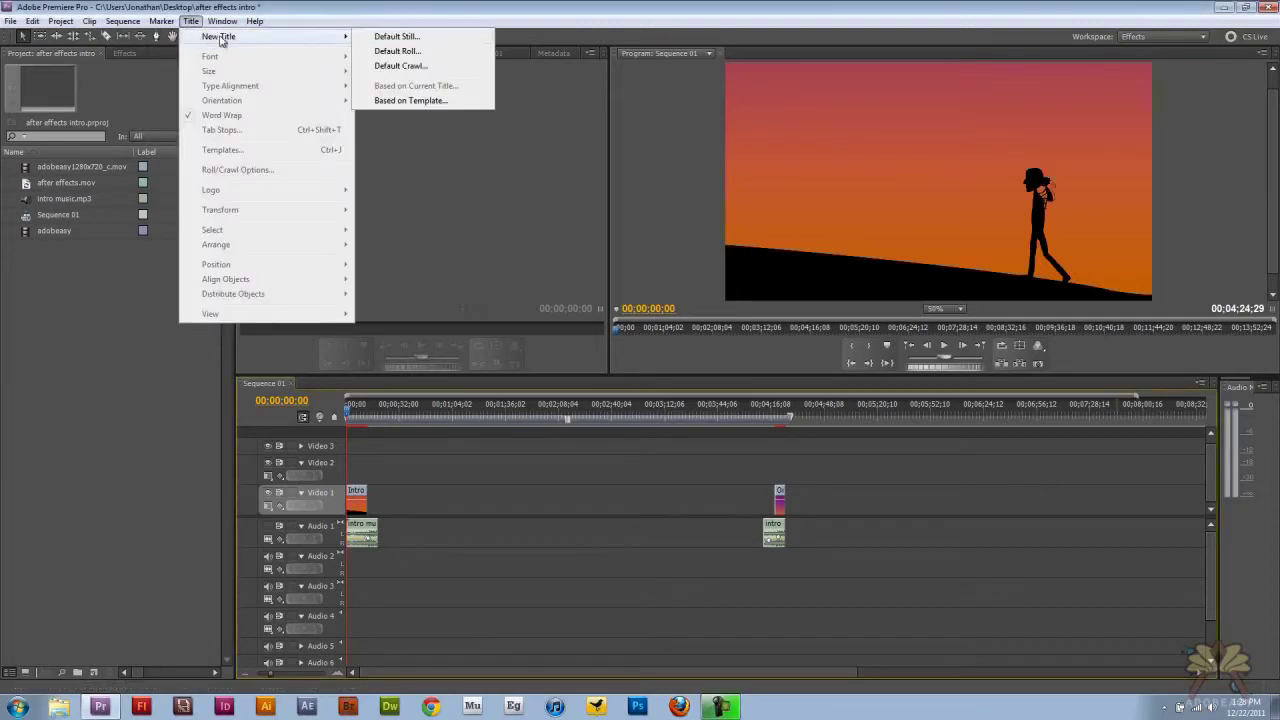
pyautogui.click(452, 37)
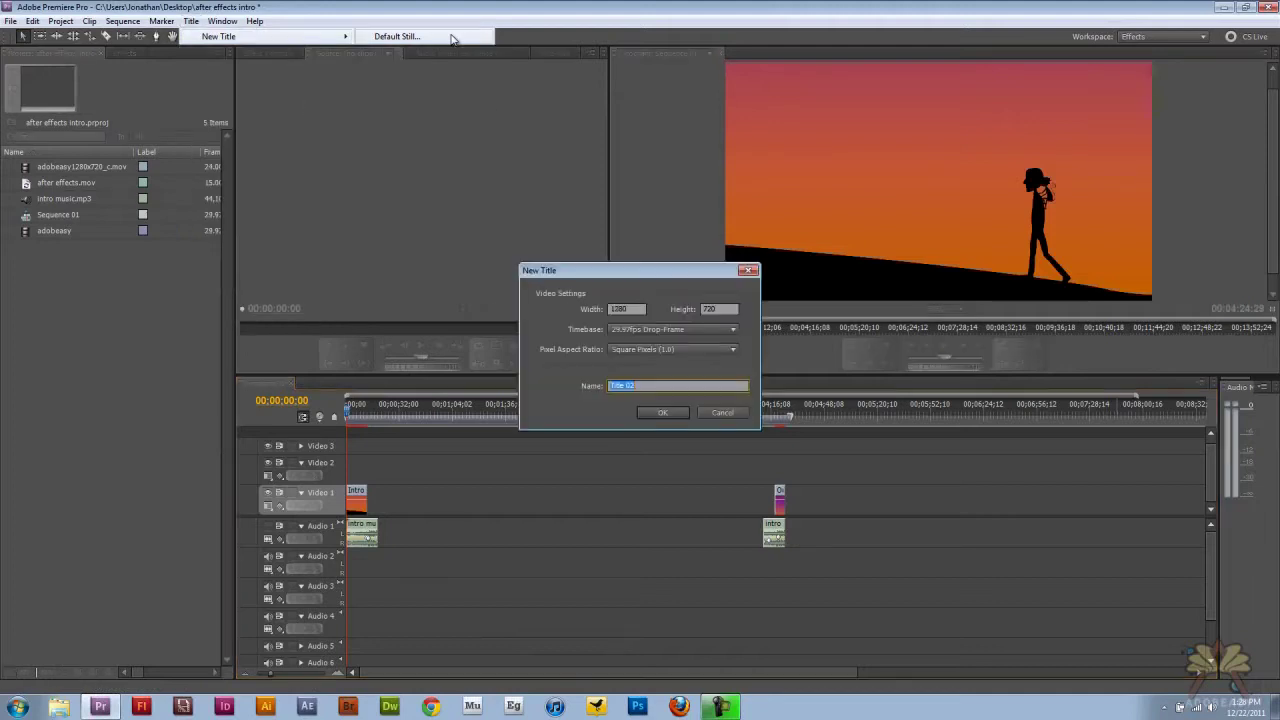
pyautogui.click(663, 413)
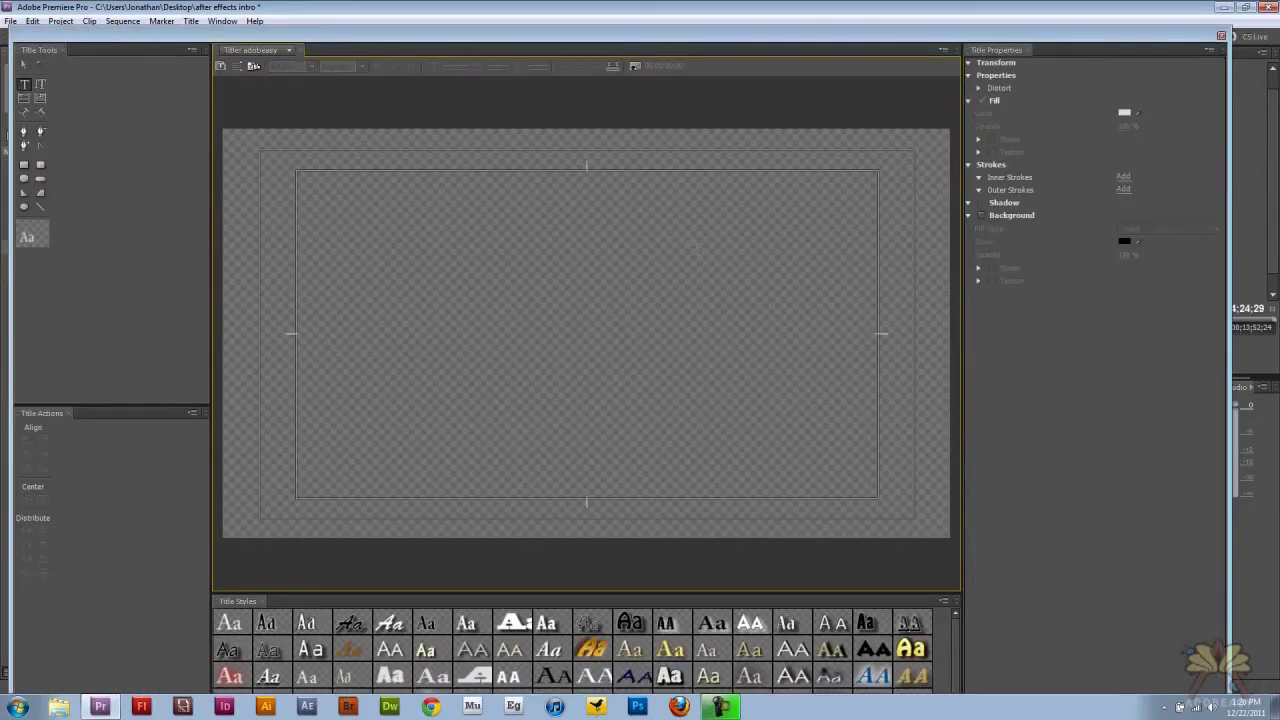
# - Add a wide text box in the upper title-safe area reading "adobeasy", centred, with kerning set to 14
pyautogui.moveTo(324, 187); pyautogui.dragTo(835, 393)
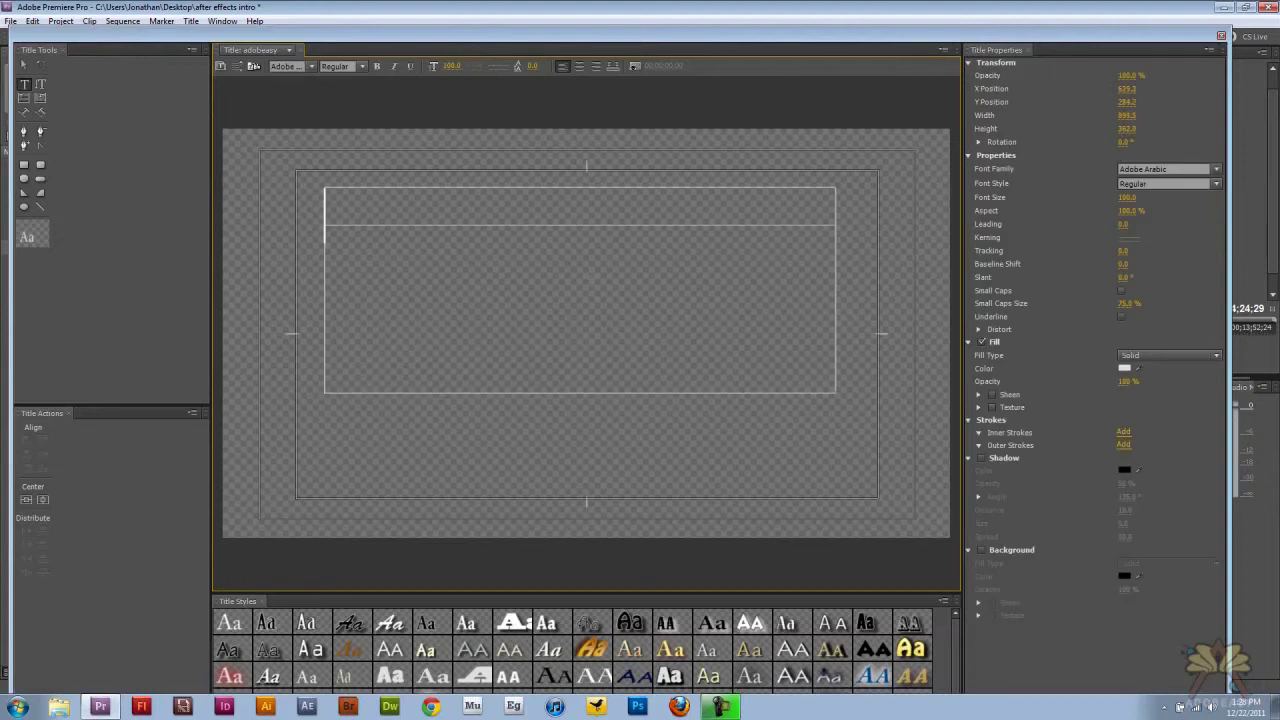
pyautogui.write('adobeasy')
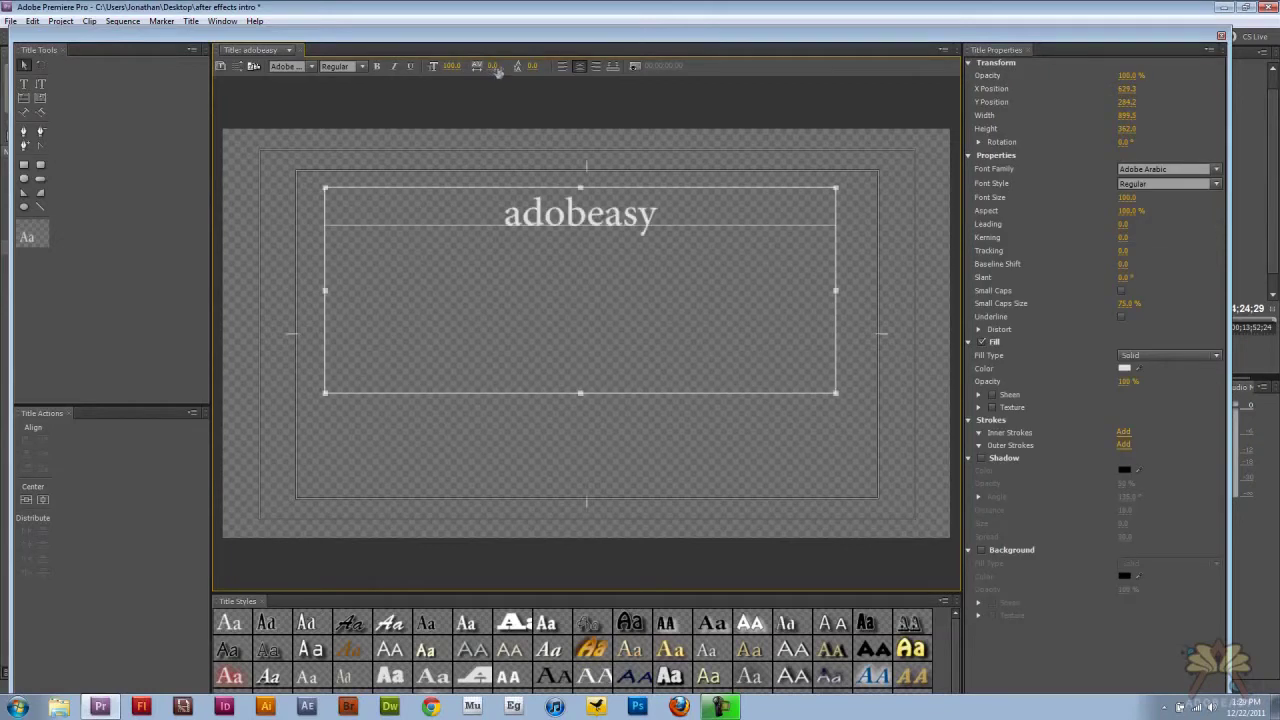
pyautogui.moveTo(492, 67); pyautogui.dragTo(527, 68)
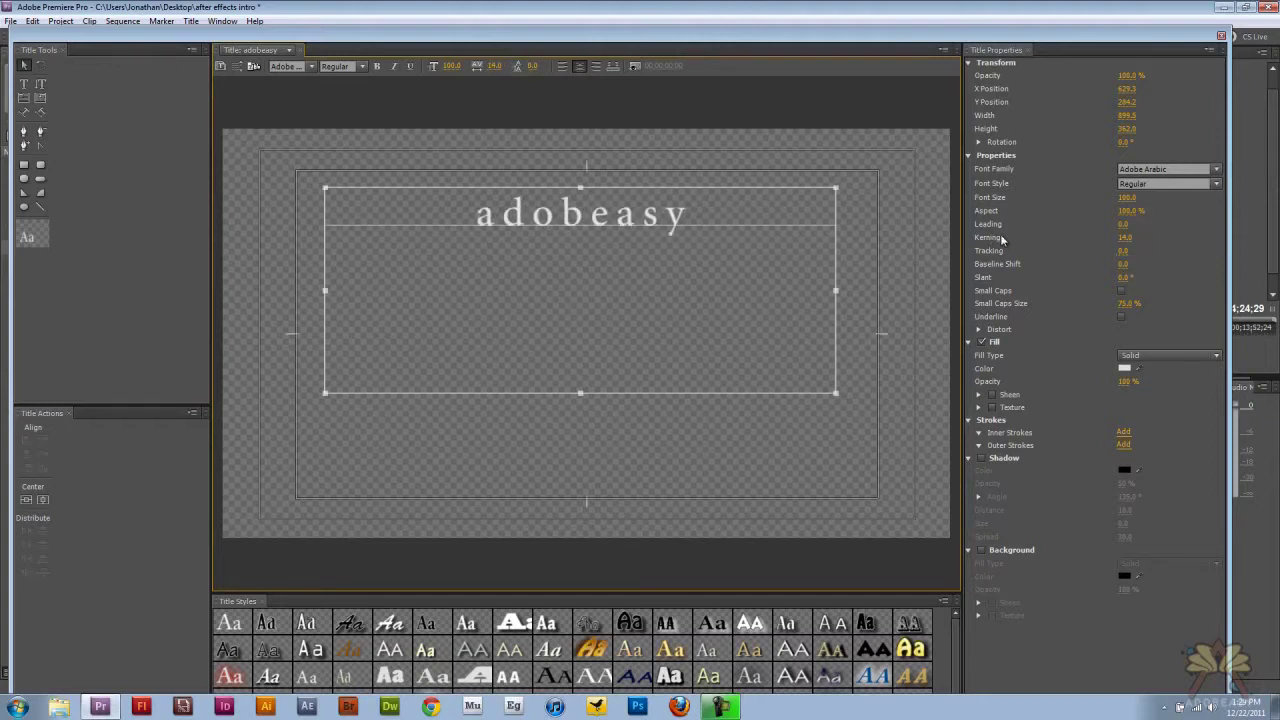
pyautogui.moveTo(1124, 239)
pyautogui.mouseDown()
pyautogui.moveTo(1138, 239)
pyautogui.moveTo(1121, 239)
pyautogui.mouseUp()
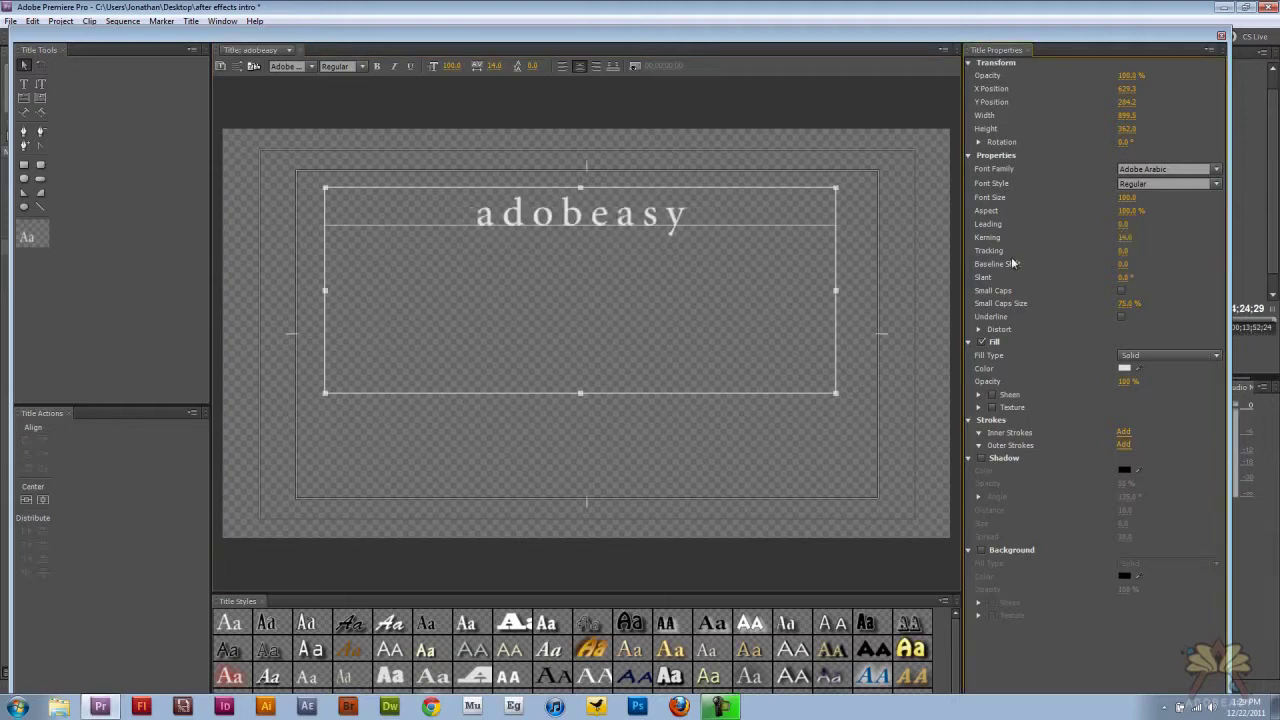
# - Add a second line reading "on youtube" and set the leading of both lines to -15
pyautogui.doubleClick(686, 216)
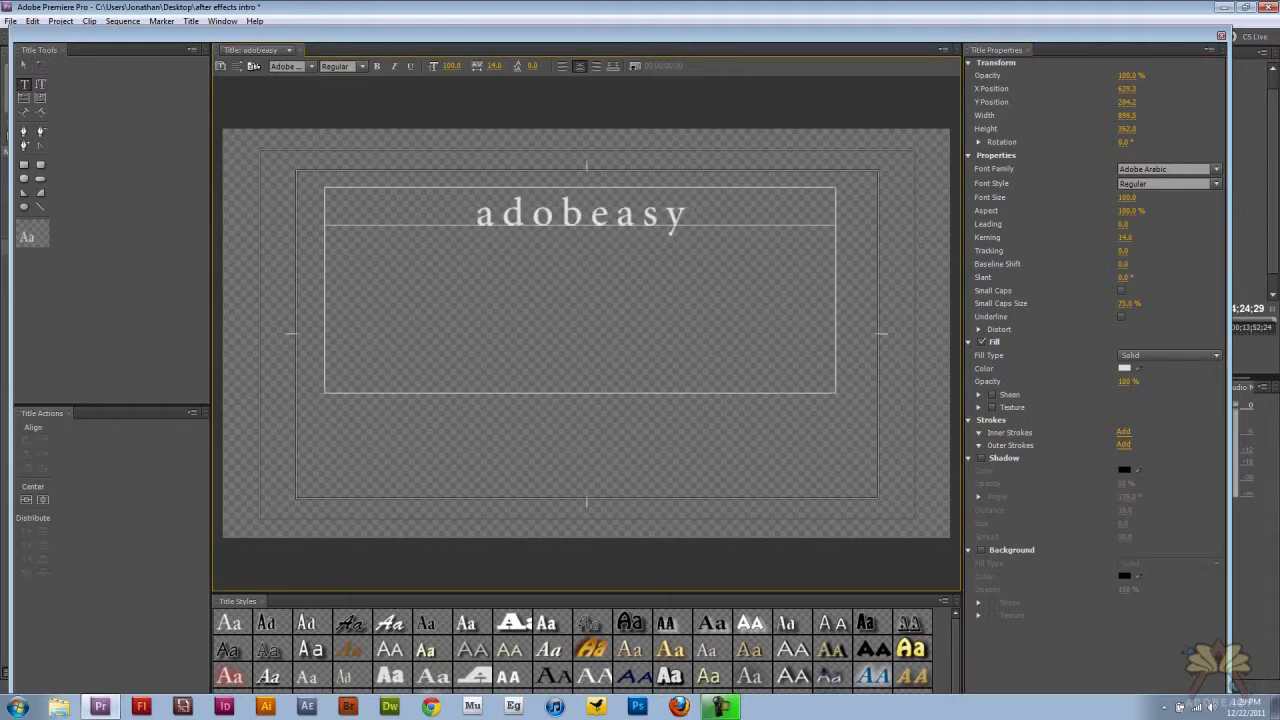
pyautogui.press('Return')
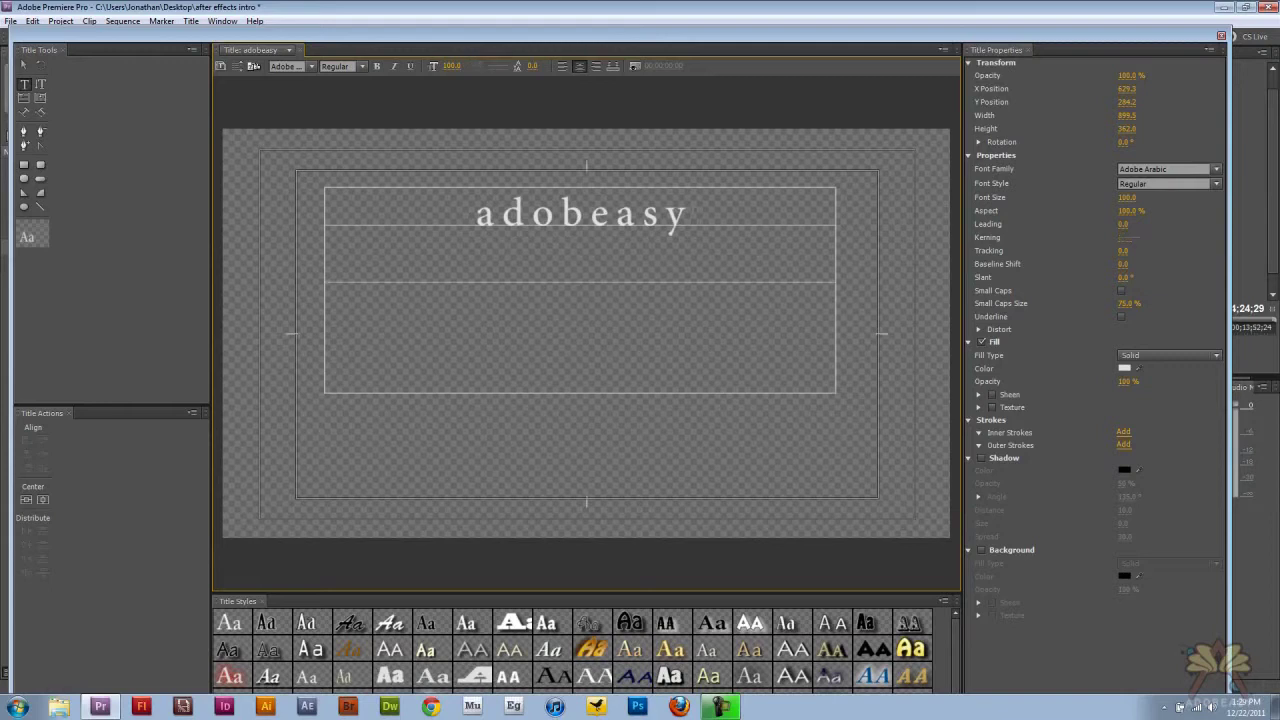
pyautogui.write('on youtube')
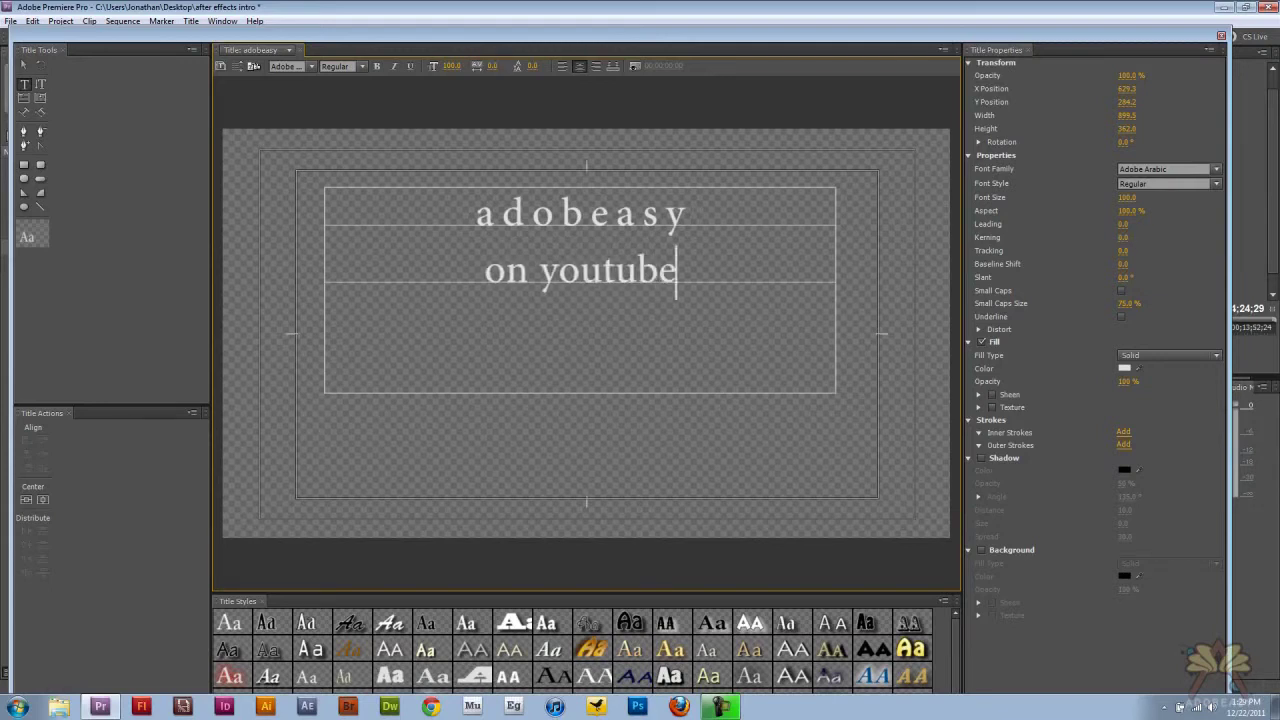
pyautogui.hotkey('ctrl', 'a')
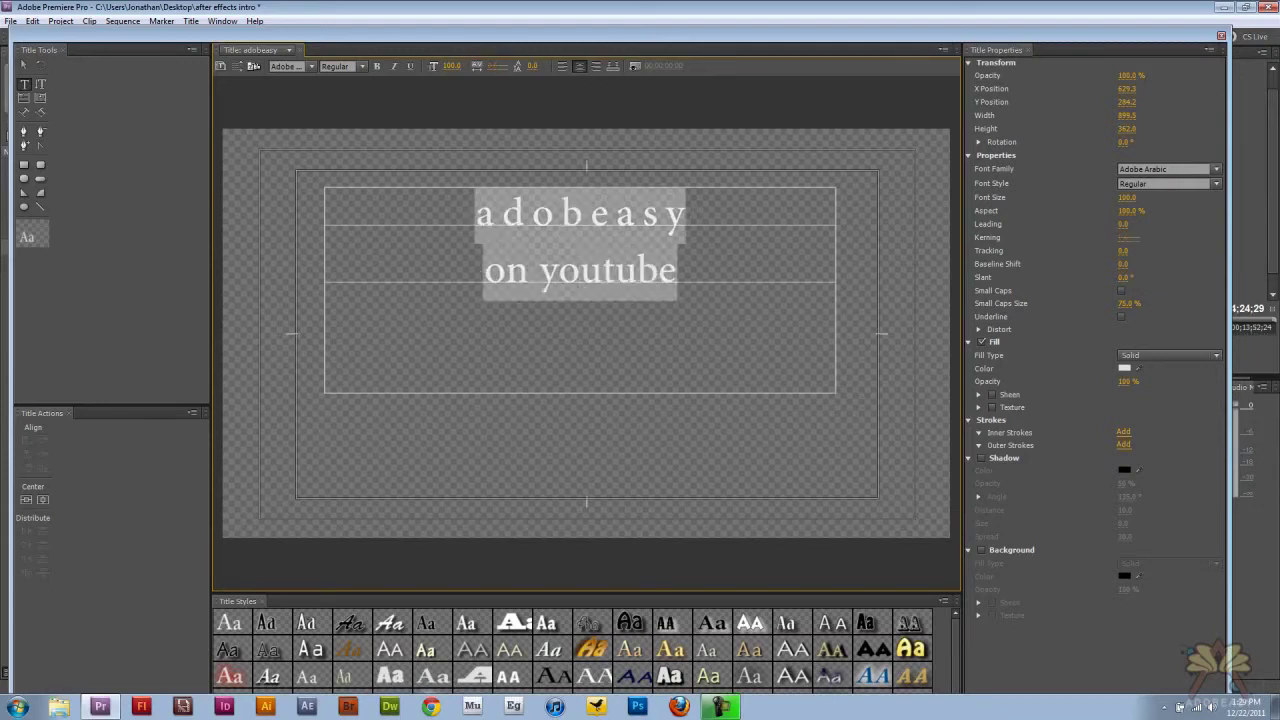
pyautogui.moveTo(1122, 224)
pyautogui.mouseDown()
pyautogui.moveTo(1097, 228)
pyautogui.moveTo(1160, 237)
pyautogui.moveTo(1108, 237)
pyautogui.mouseUp()
# - Move the two-line text block down towards the middle of the title and close the title editor
pyautogui.click(24, 64)
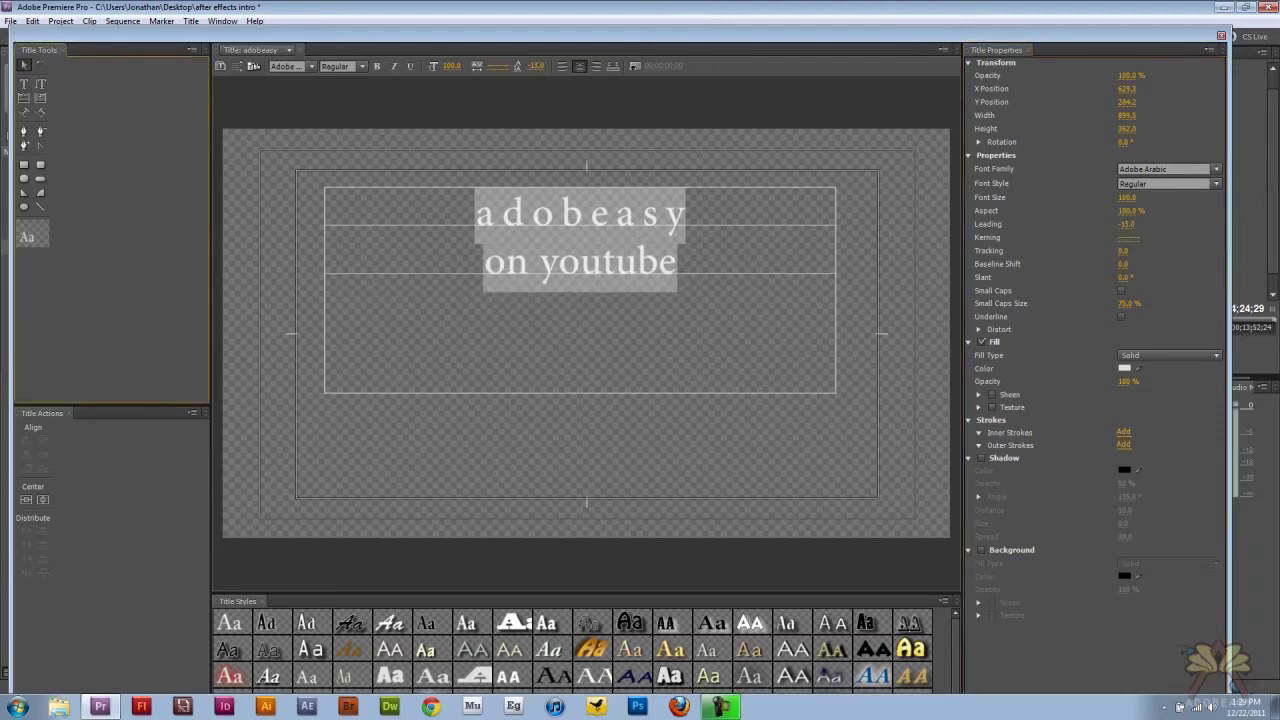
pyautogui.click(586, 450)
pyautogui.moveTo(580, 262); pyautogui.dragTo(576, 315)
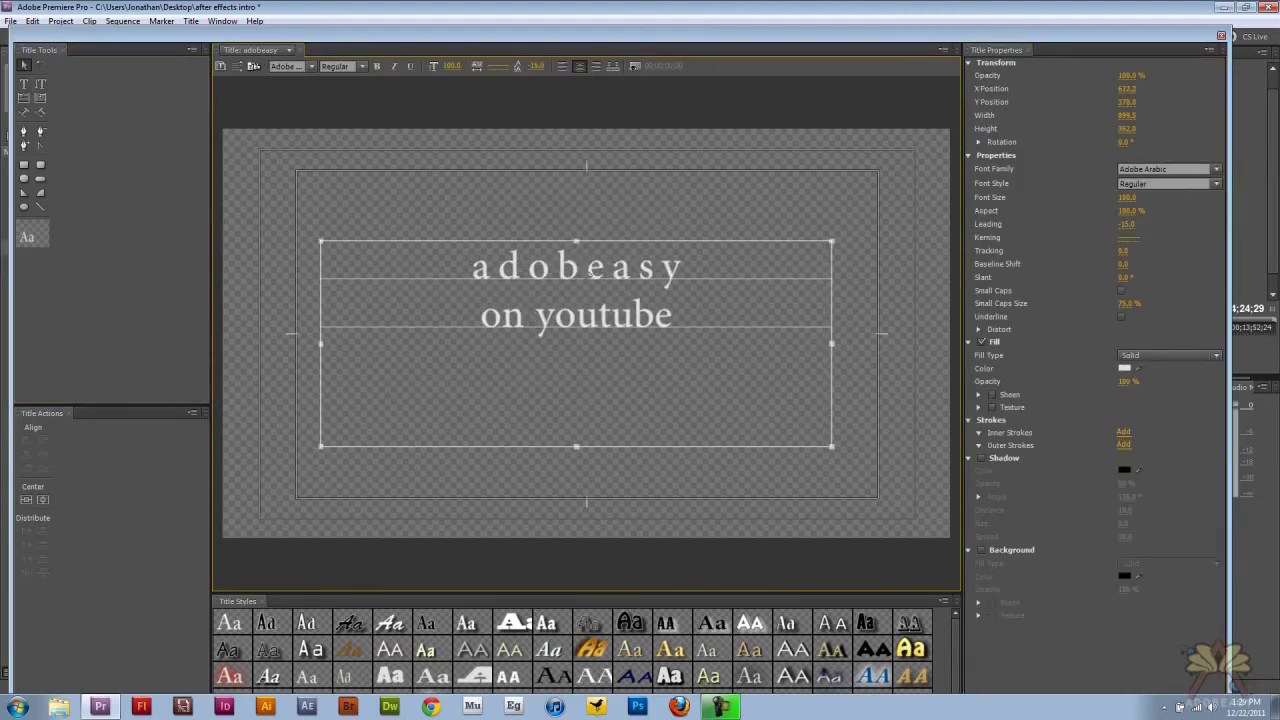
pyautogui.click(586, 475)
pyautogui.click(625, 275)
pyautogui.click(977, 551)
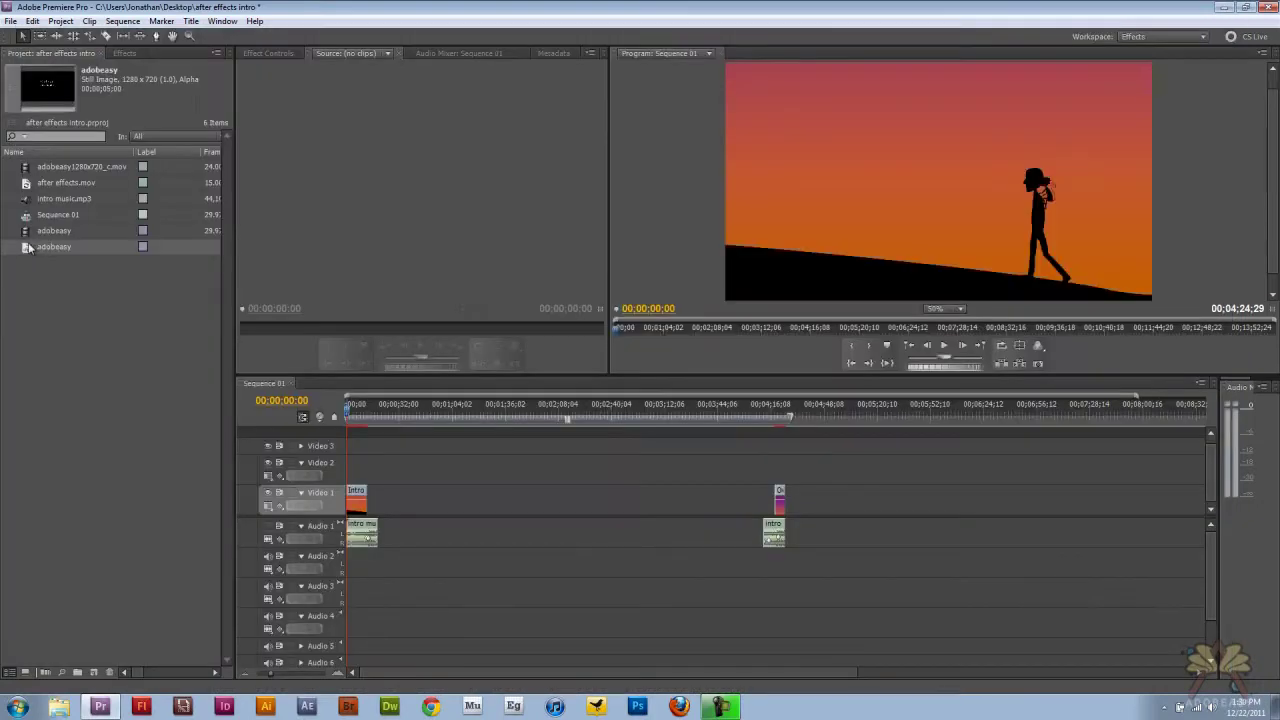
# - Place the adobeasy title on Video 2 above the intro clip at the sequence start and preview it
pyautogui.moveTo(29, 248); pyautogui.dragTo(350, 472)
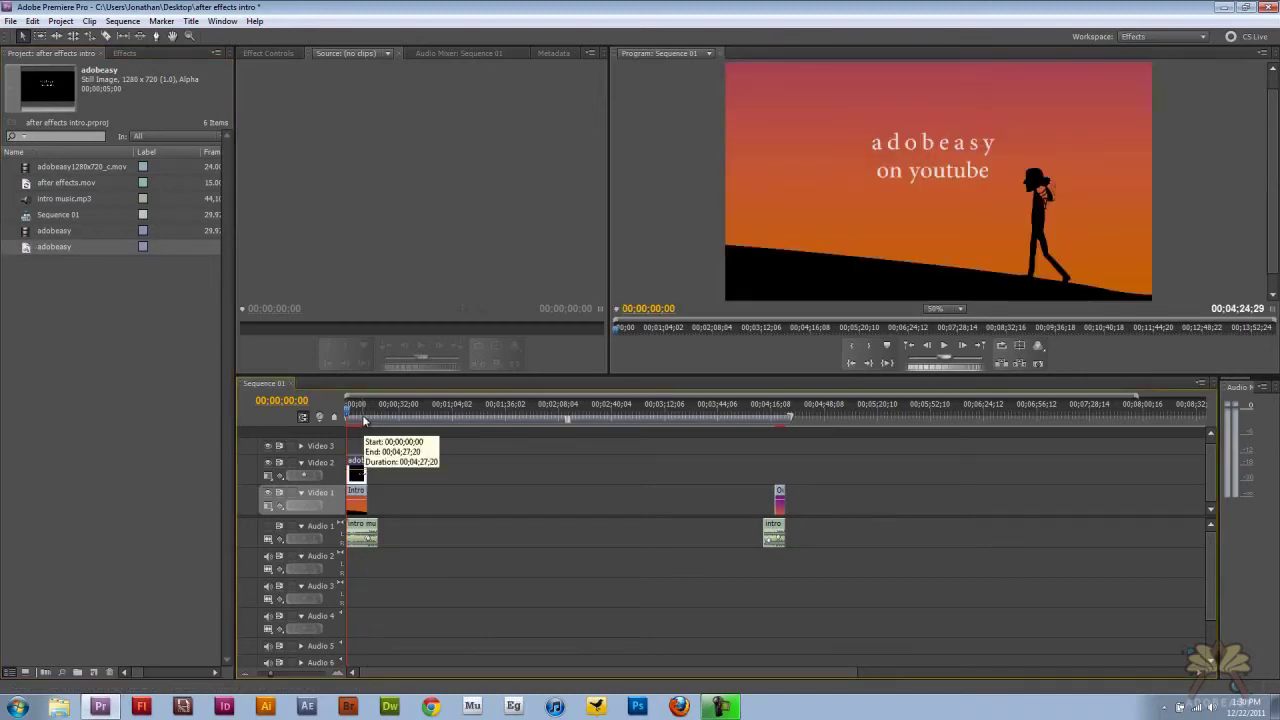
pyautogui.press('space')
pyautogui.moveTo(338, 416)
pyautogui.mouseDown()
pyautogui.moveTo(361, 415)
pyautogui.moveTo(347, 415)
pyautogui.mouseUp()
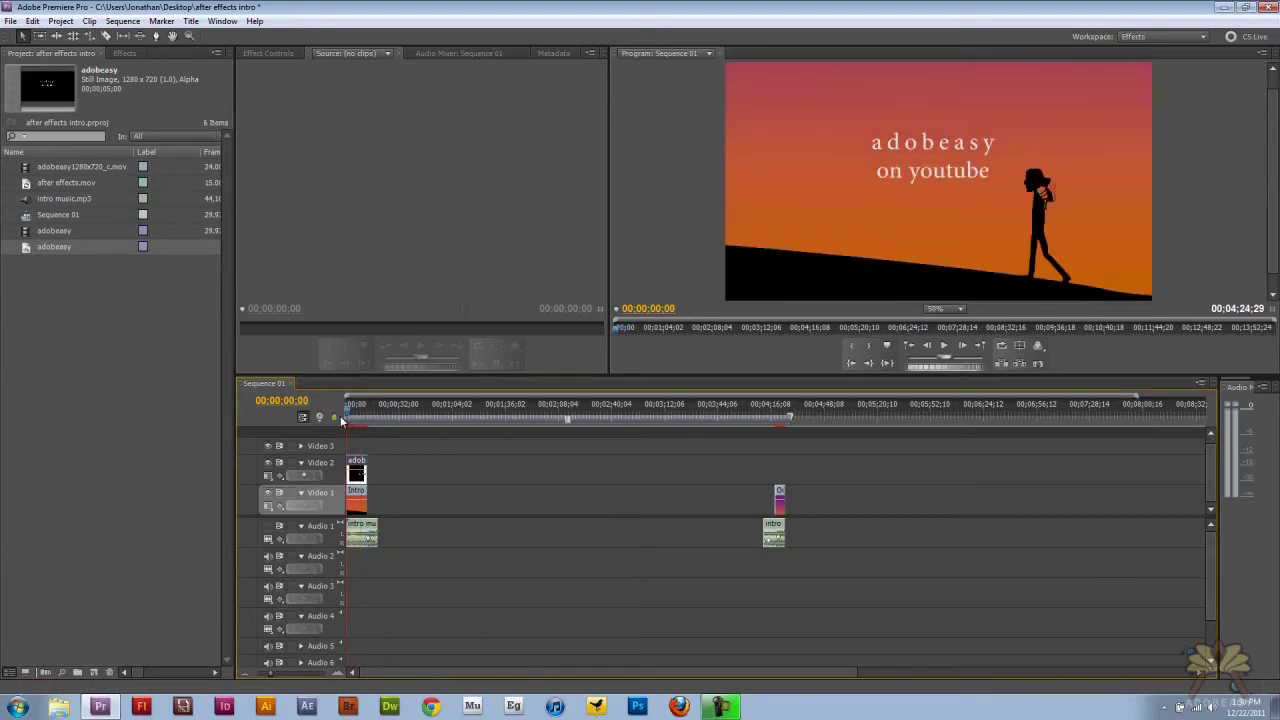
# - Reopen the adobeasy title, shrink its two-line text box and move it into the frame's upper-left corner
pyautogui.doubleClick(42, 250)
pyautogui.doubleClick(30, 250)
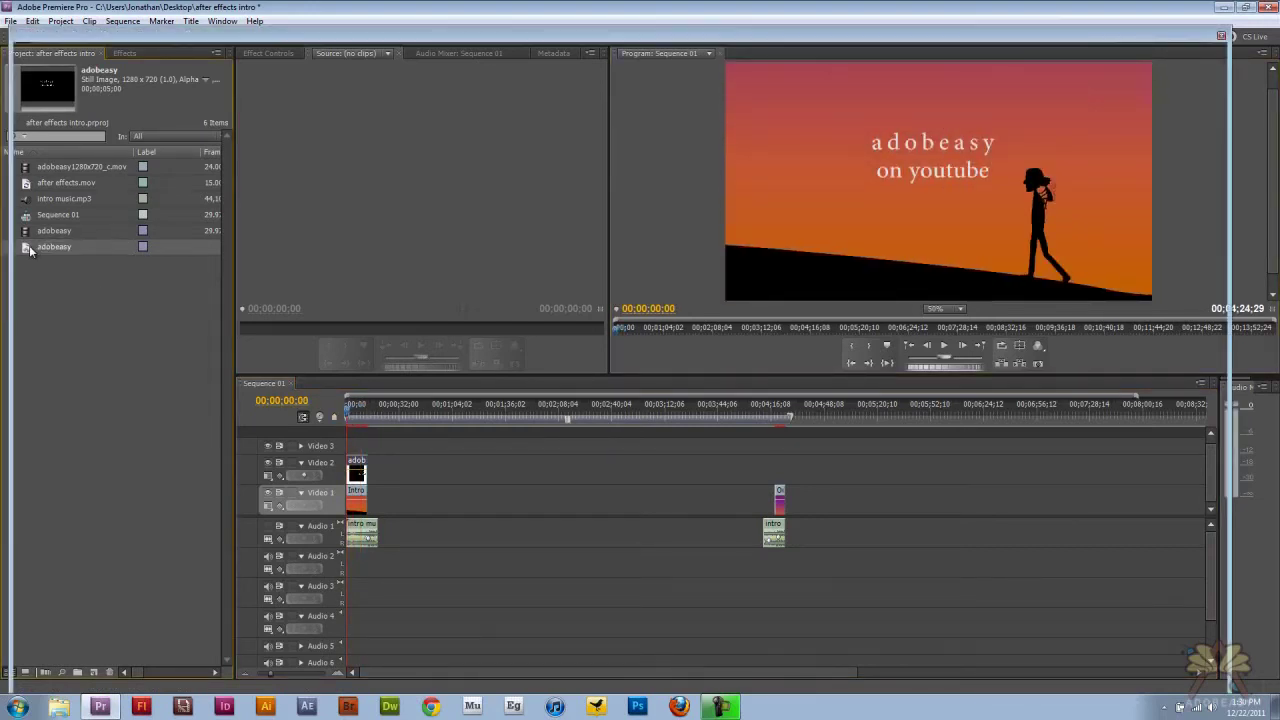
pyautogui.doubleClick(30, 250)
pyautogui.moveTo(520, 271); pyautogui.dragTo(425, 166)
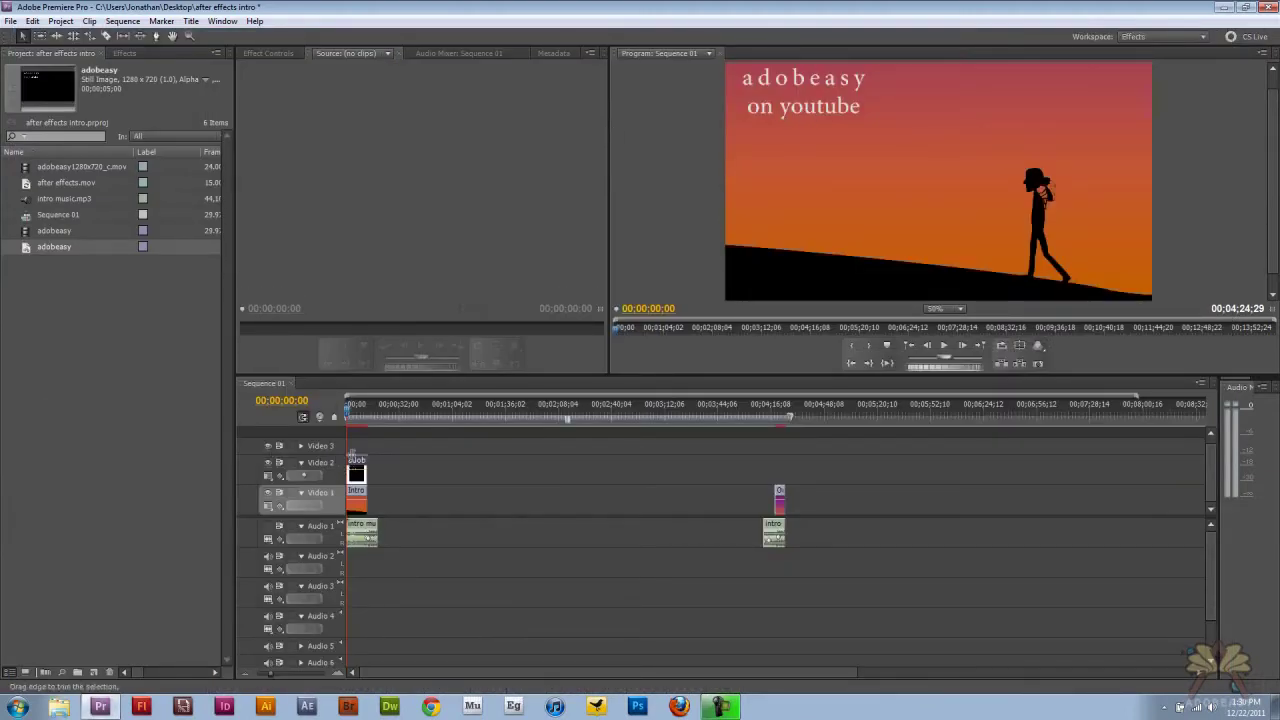
# - Open the title clip from Video 2 for editing and delete its two-line text
pyautogui.doubleClick(356, 467)
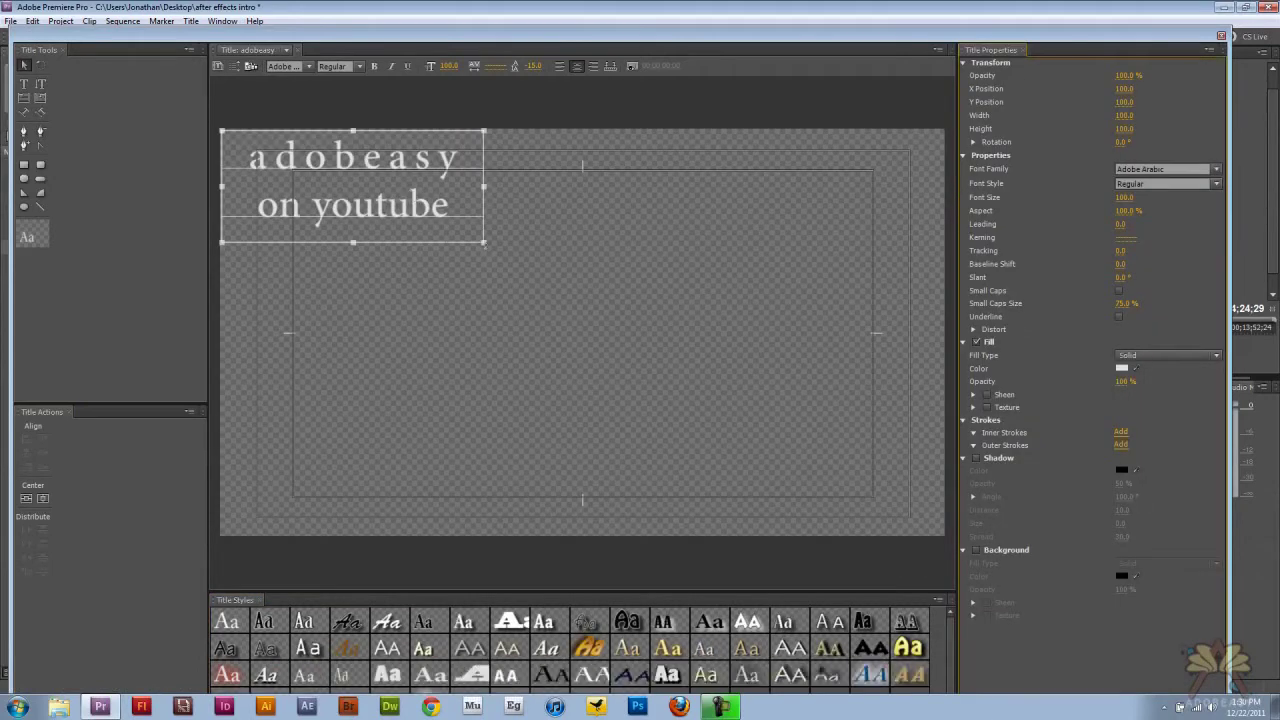
pyautogui.click(540, 300)
pyautogui.click(352, 190)
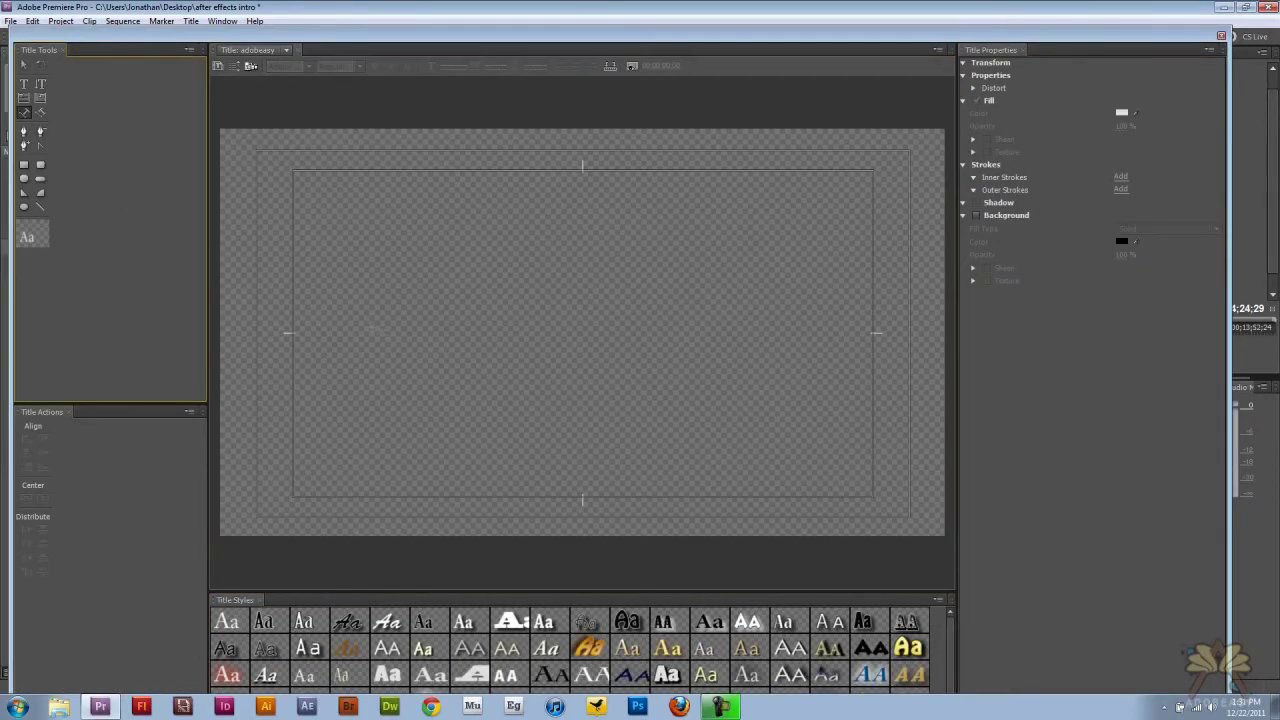
# - Draw a wavy eight-point type path about 762 px wide across the frame and enter "adobeasy on youtube" along it
pyautogui.click(347, 298)
pyautogui.click(384, 281)
pyautogui.click(451, 266)
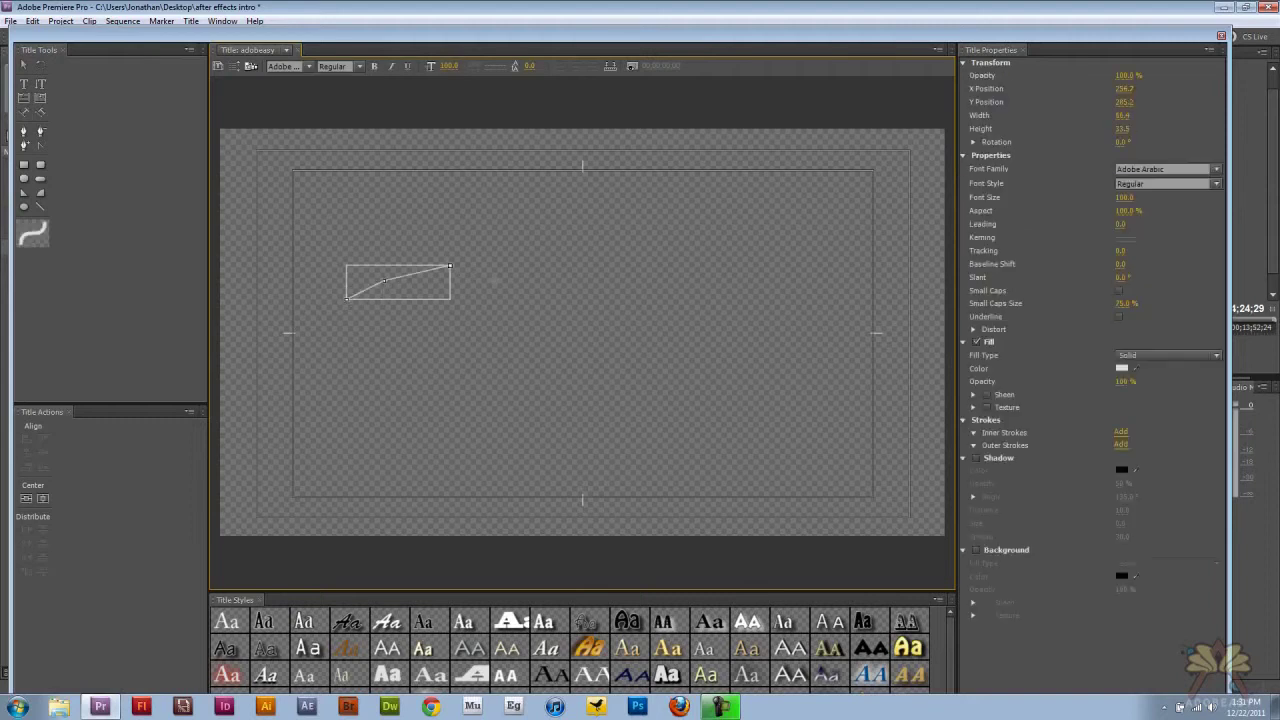
pyautogui.click(522, 285)
pyautogui.click(581, 297)
pyautogui.click(640, 277)
pyautogui.click(692, 272)
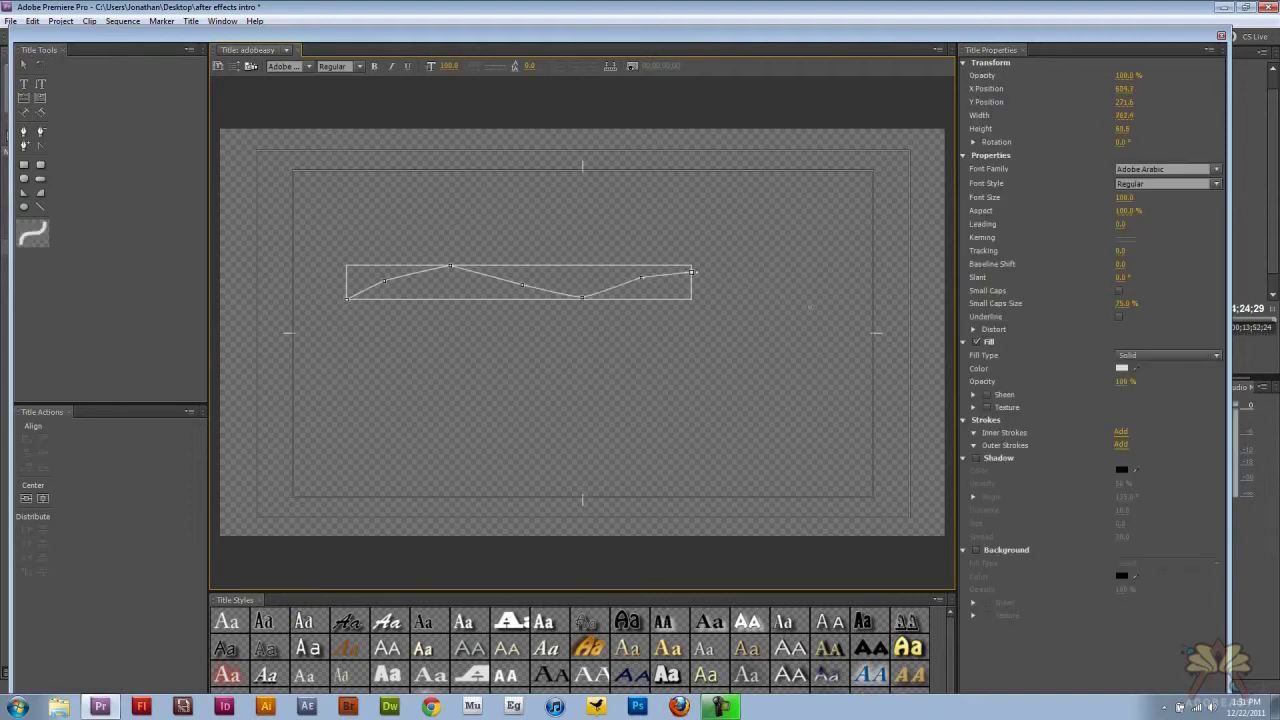
pyautogui.click(778, 294)
pyautogui.write('adobeasy')
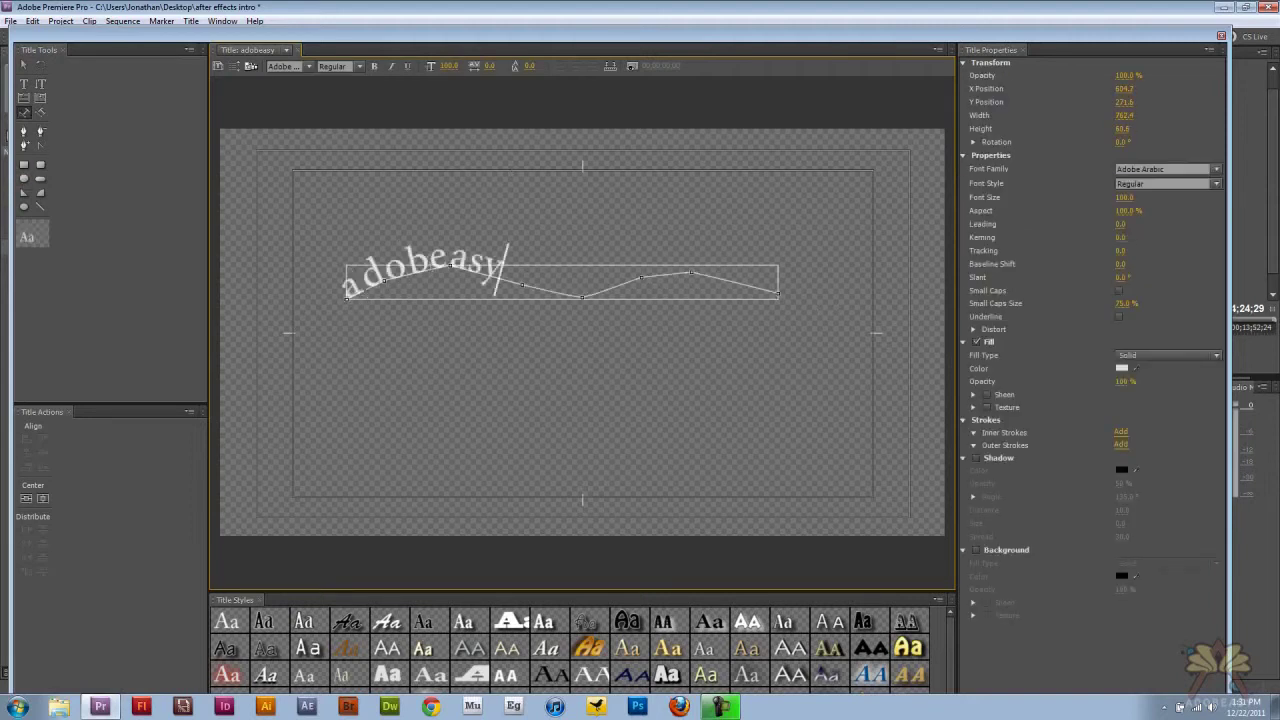
pyautogui.write(' on youtube')
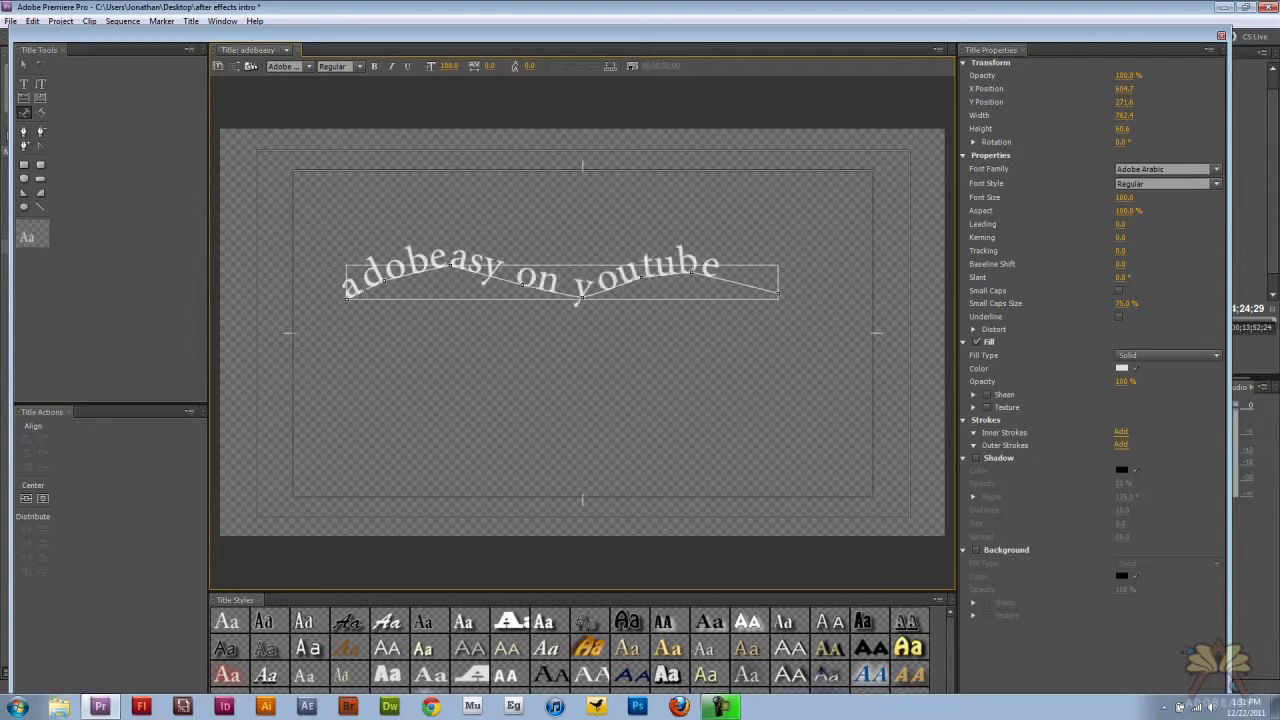
pyautogui.click(24, 65)
pyautogui.click(440, 390)
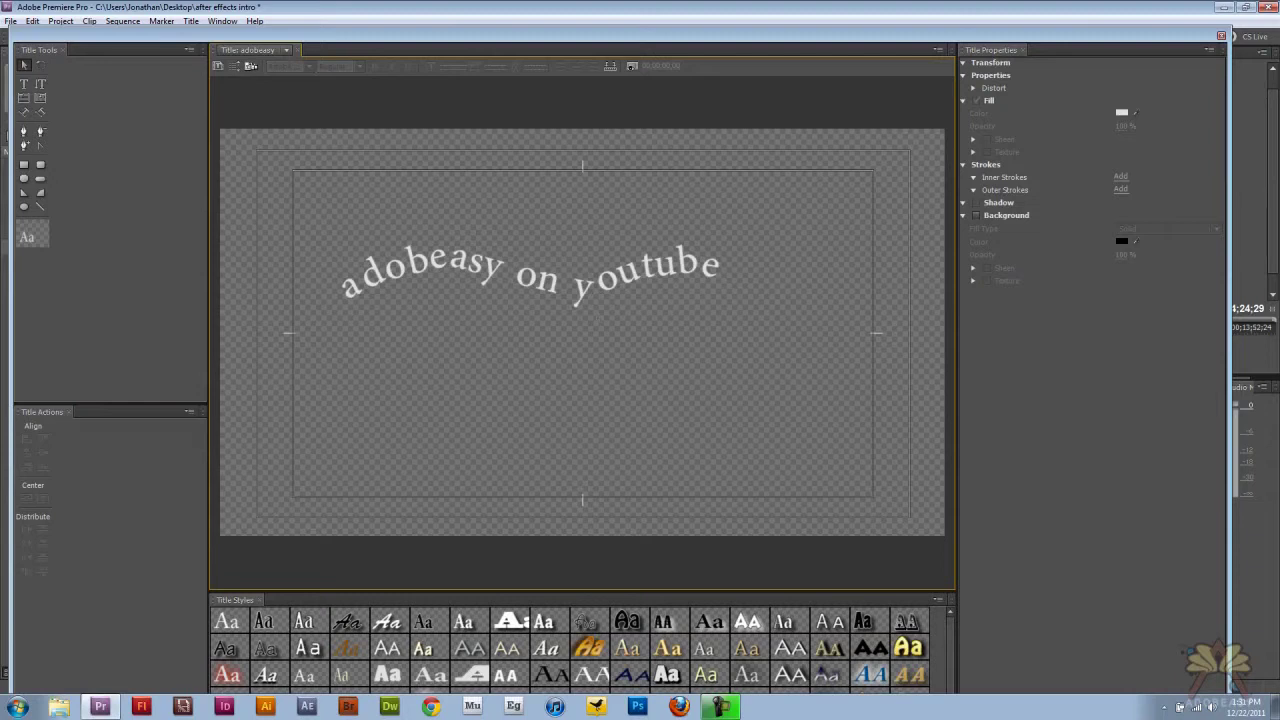
# - Delete the wavy path text from the title
pyautogui.click(545, 282)
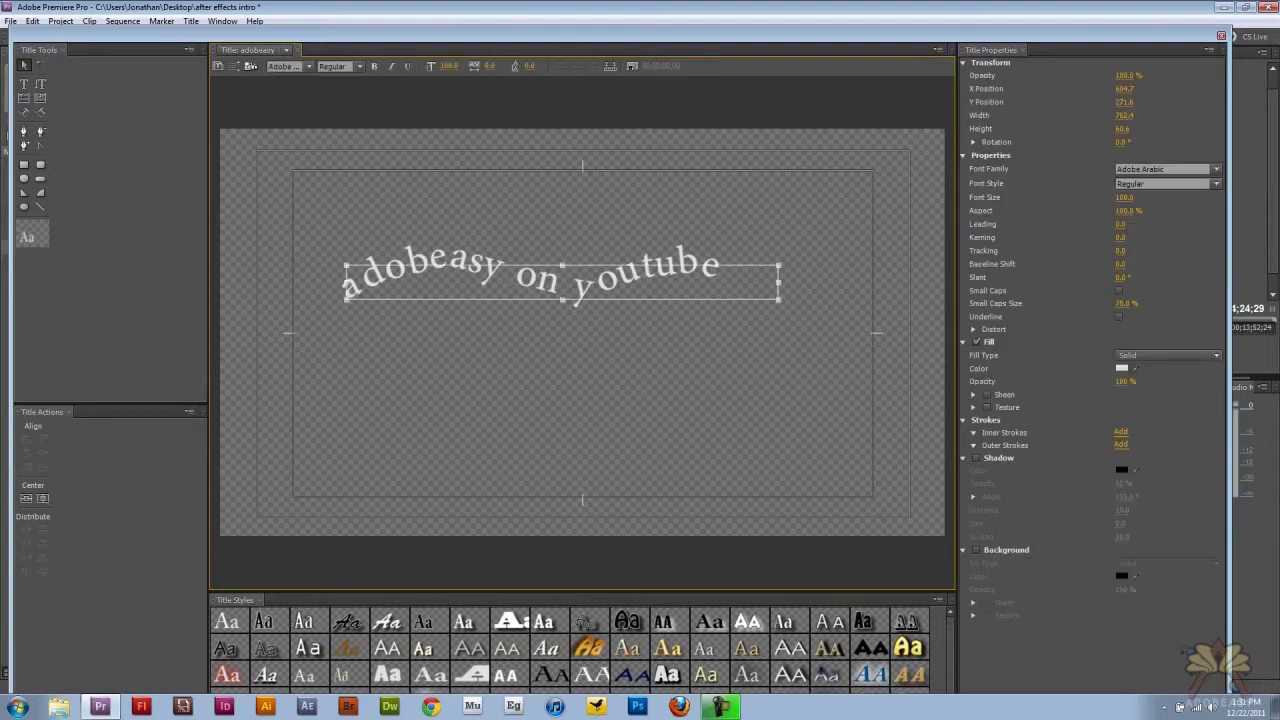
pyautogui.click(397, 261)
pyautogui.click(402, 278)
pyautogui.press('Delete')
# - Add a horizontal text box about 643 px wide in the upper title area reading "adobeasy"
pyautogui.click(25, 84)
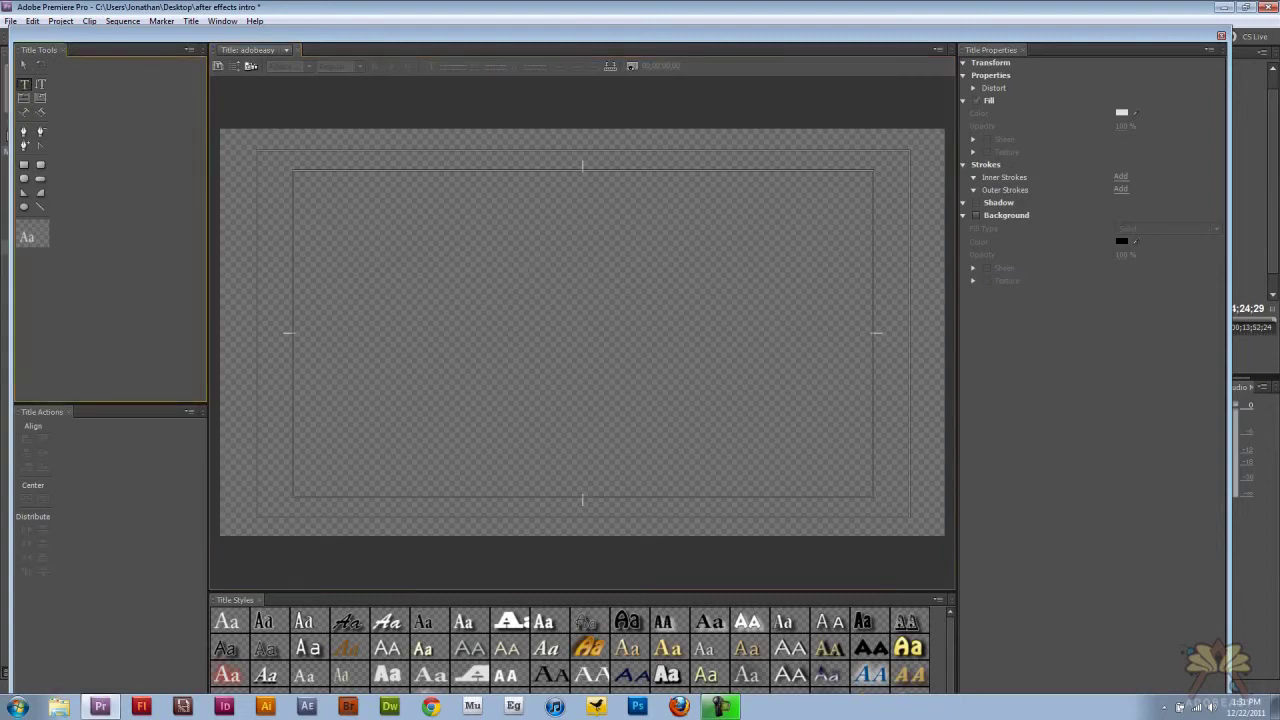
pyautogui.moveTo(383, 206); pyautogui.dragTo(746, 357)
pyautogui.write('adobeasy')
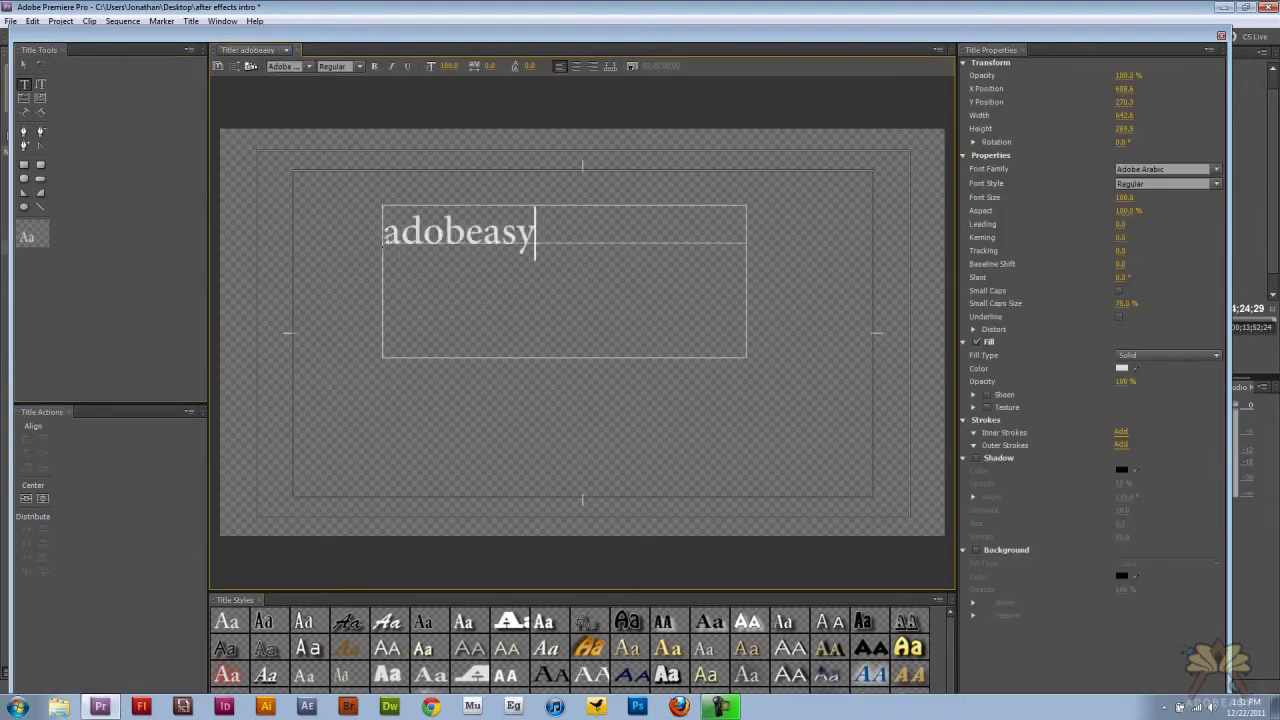
pyautogui.click(24, 65)
pyautogui.click(300, 290)
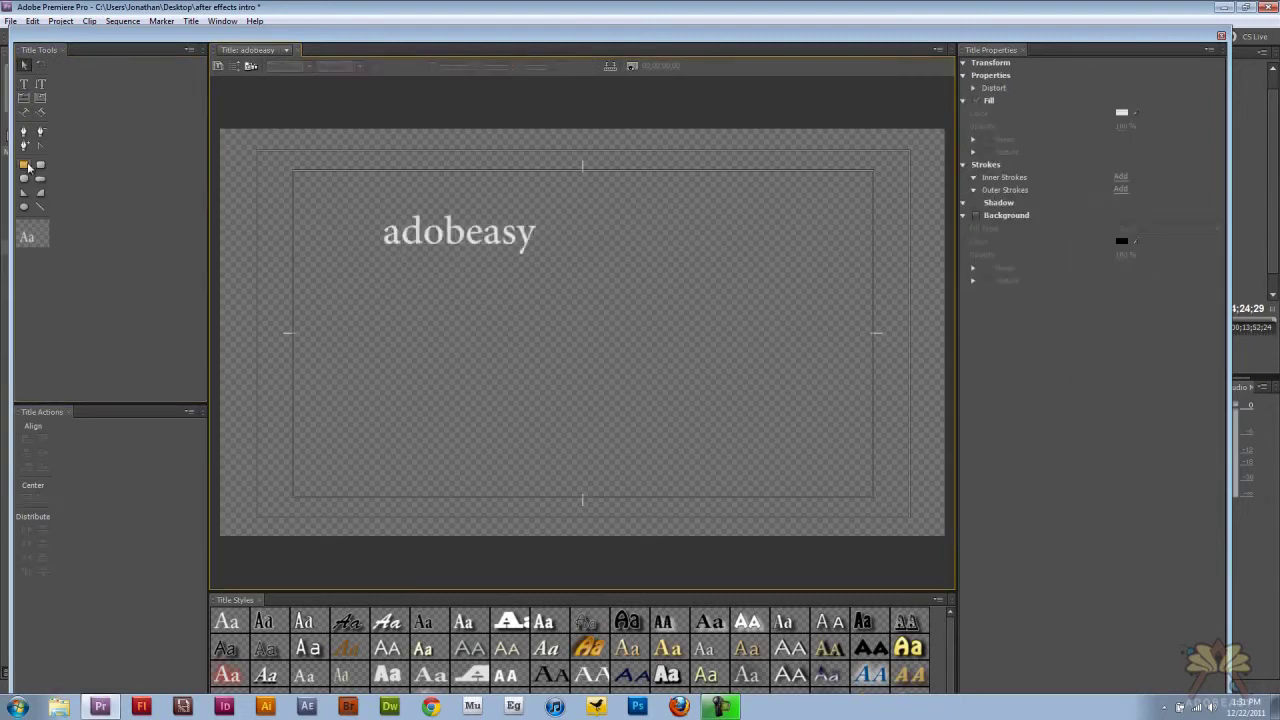
# - Draw a rectangle about 565 by 152 px, fill it blue, and fit it as a backdrop behind the adobeasy text
pyautogui.click(25, 165)
pyautogui.moveTo(381, 290)
pyautogui.mouseDown()
pyautogui.moveTo(604, 369)
pyautogui.moveTo(701, 376)
pyautogui.mouseUp()
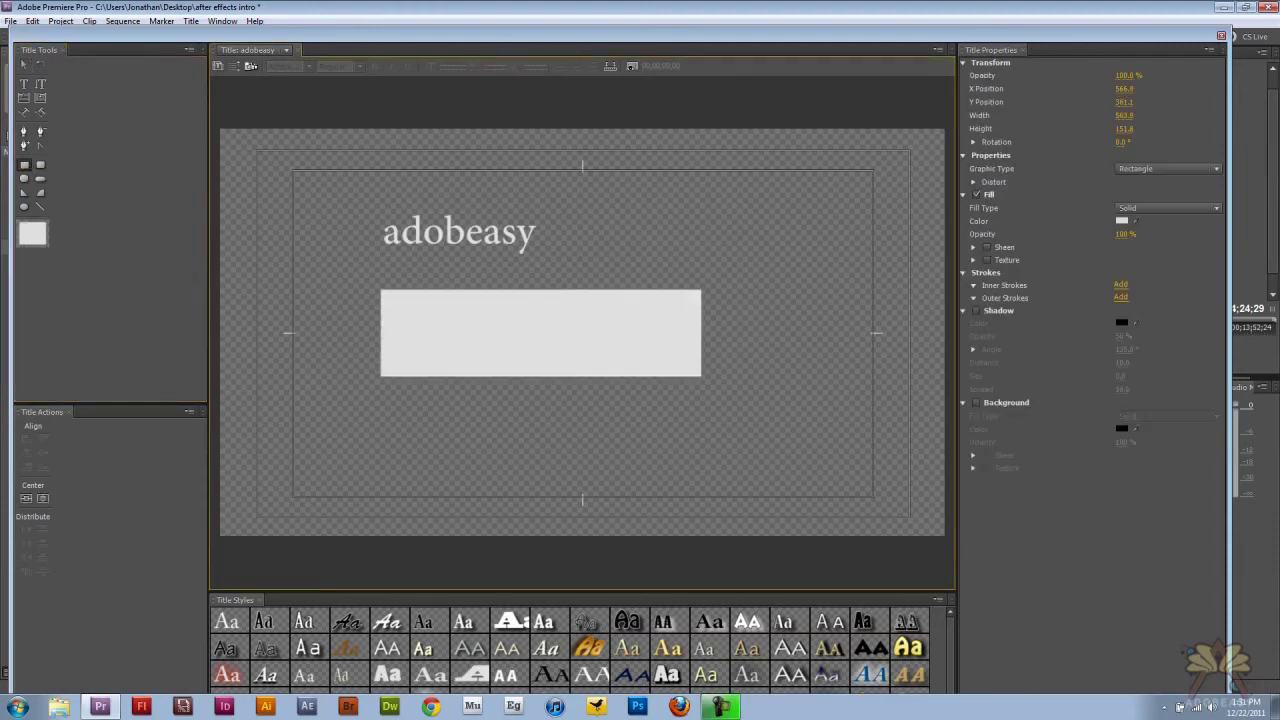
pyautogui.click(1122, 221)
pyautogui.click(667, 402)
pyautogui.click(582, 452)
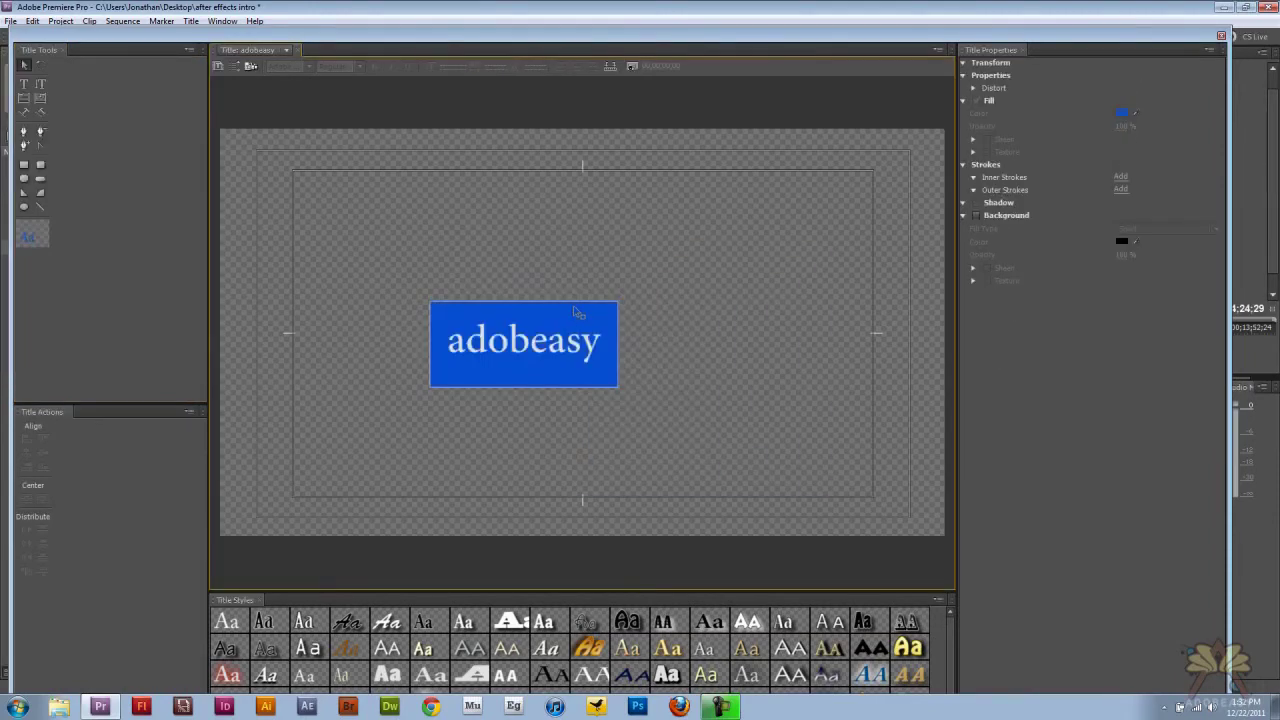
# - Delete the blue rectangle behind the adobeasy text
pyautogui.click(581, 313)
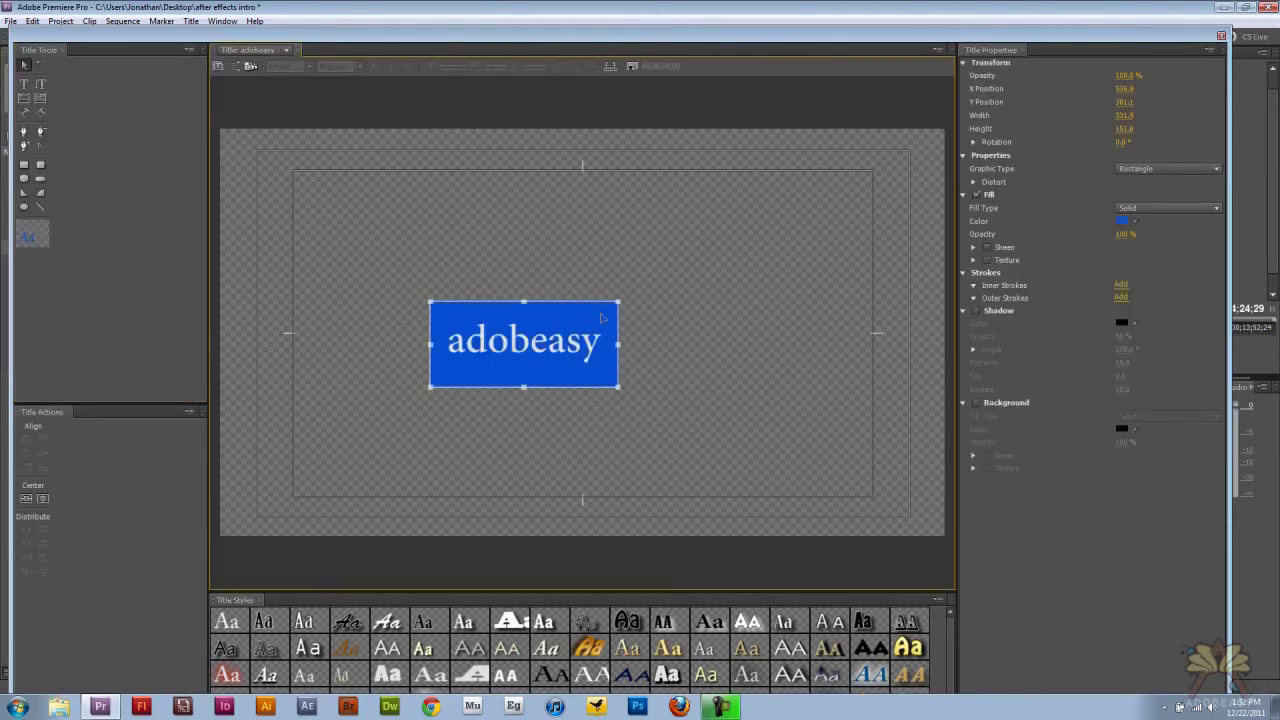
pyautogui.press('Delete')
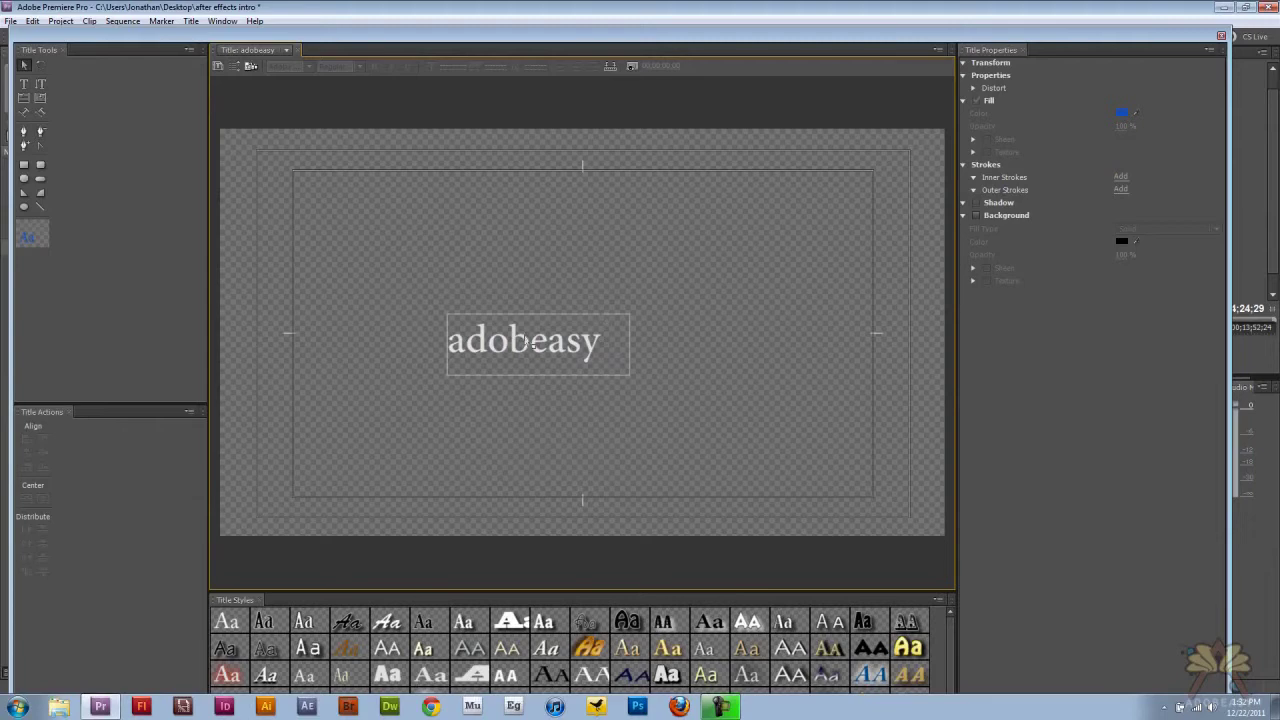
# - Apply the gold gradient Hobo Std Medium title style to the adobeasy text and position it near the frame's centre
pyautogui.moveTo(527, 342); pyautogui.dragTo(492, 224)
pyautogui.click(589, 647)
pyautogui.moveTo(620, 236); pyautogui.dragTo(608, 335)
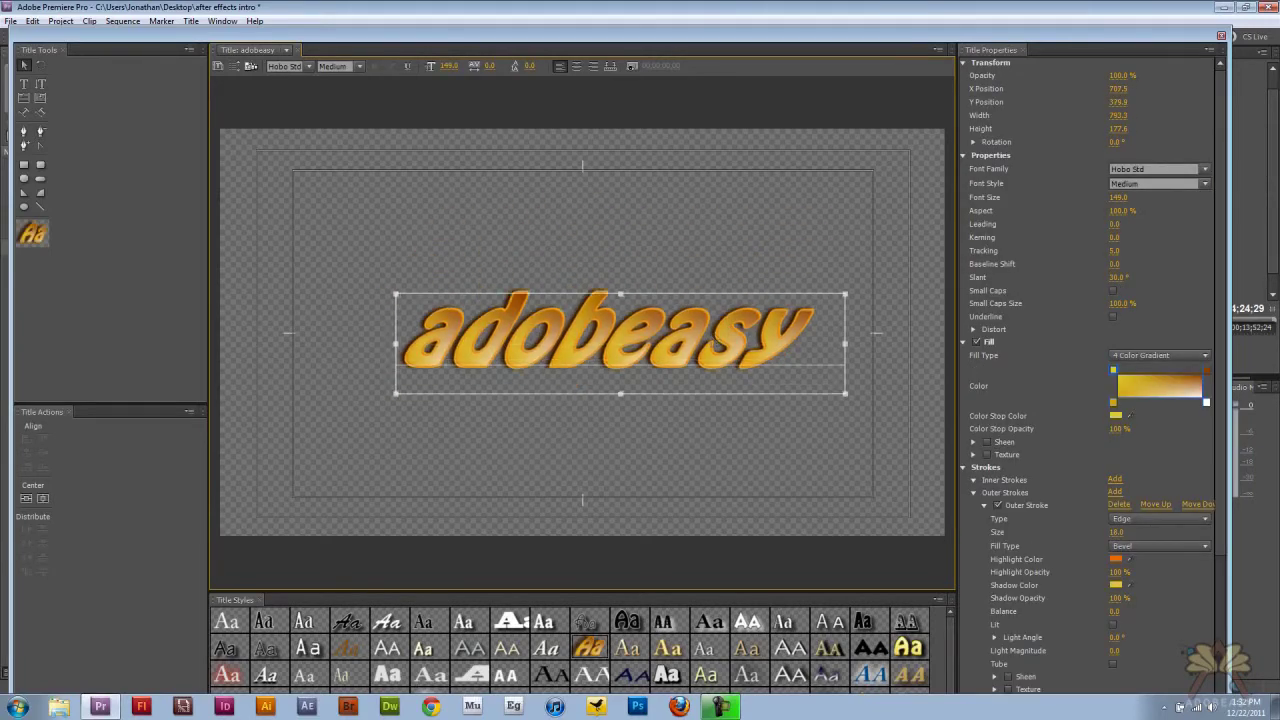
# - Recolor the lower-left stop of the adobeasy text's four-colour gradient fill to a bright blue
pyautogui.click(832, 543)
pyautogui.moveTo(863, 589); pyautogui.dragTo(866, 447)
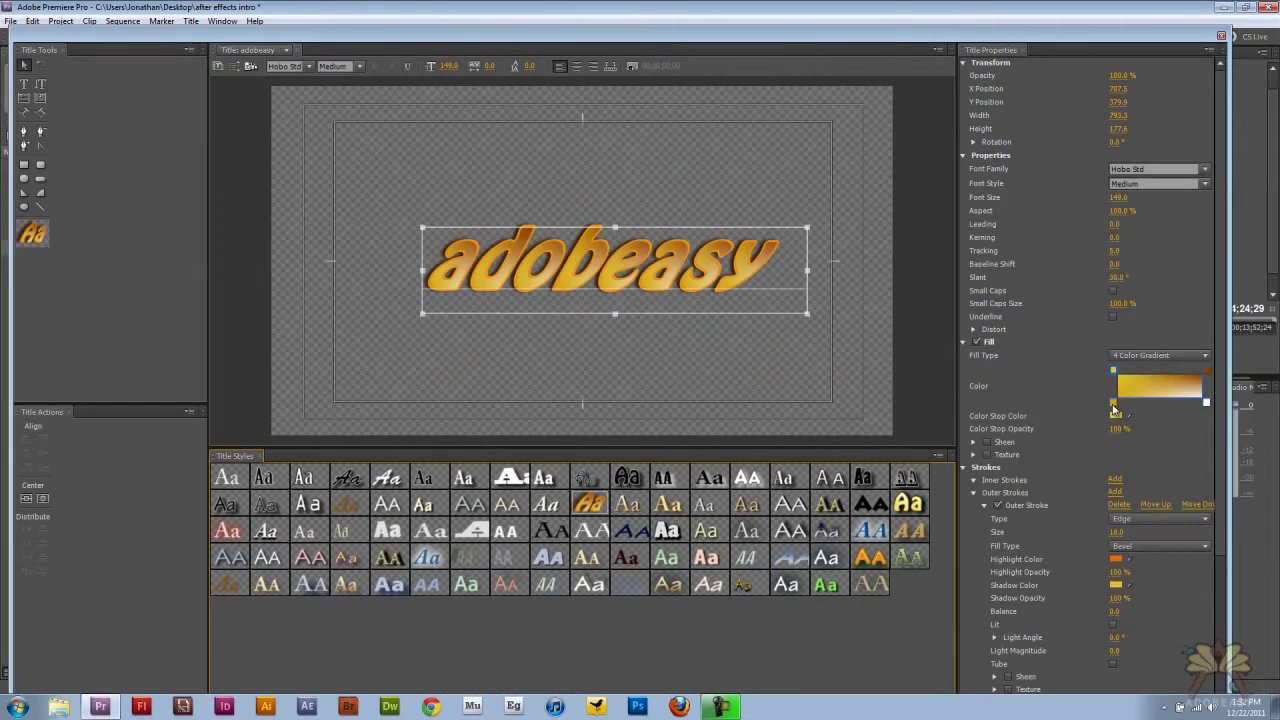
pyautogui.doubleClick(1114, 409)
pyautogui.moveTo(511, 444); pyautogui.dragTo(580, 444)
pyautogui.click(682, 390)
pyautogui.click(648, 455)
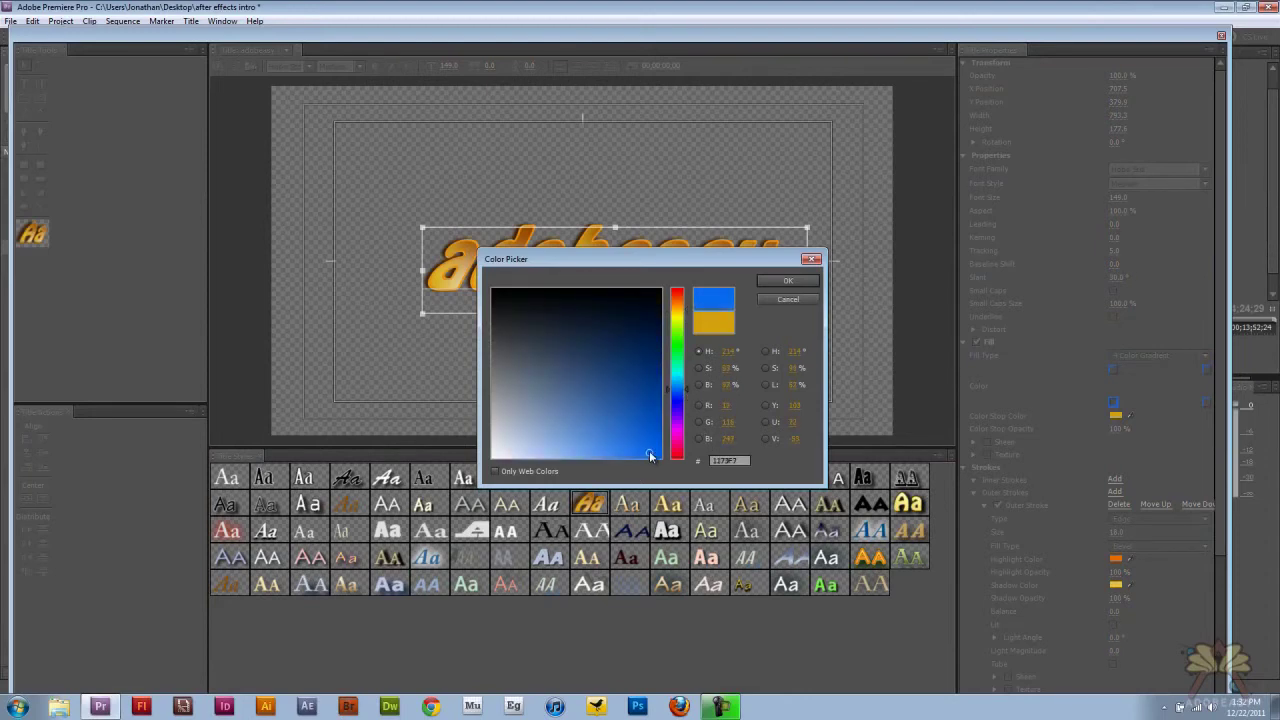
pyautogui.click(772, 280)
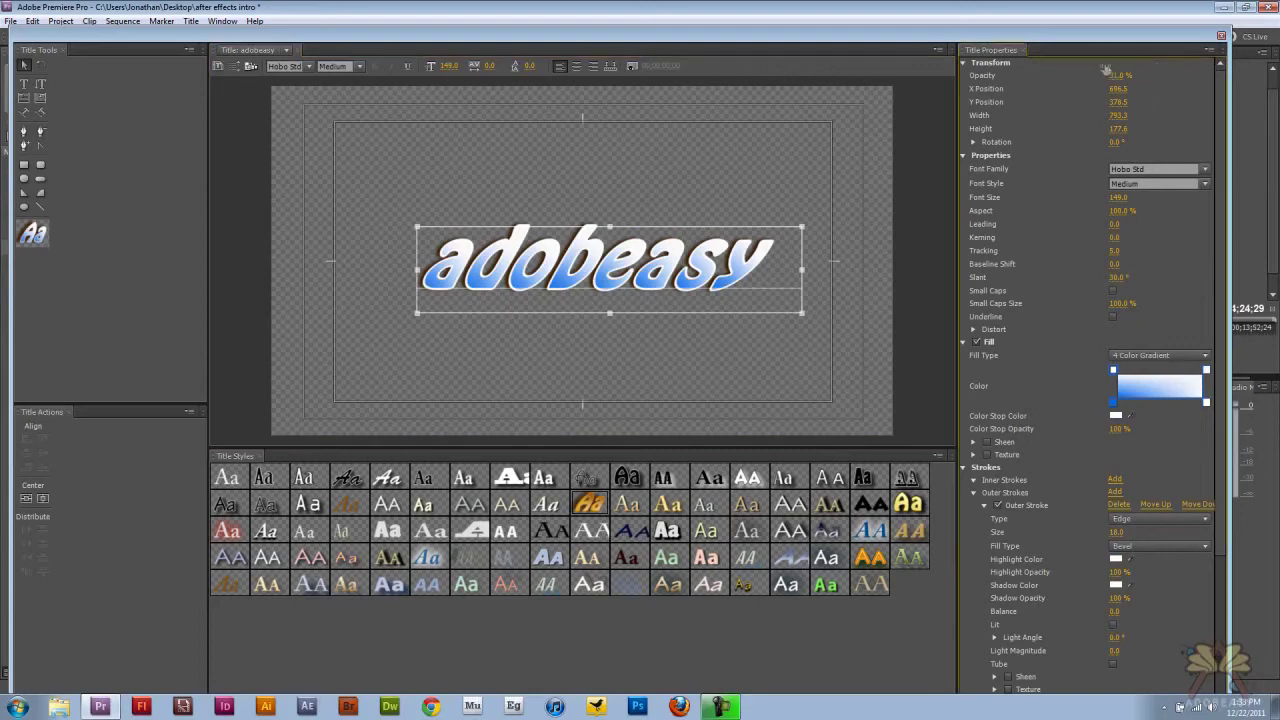
# - Try out a lower opacity and a rotation on the adobeasy text, and undo the last transform
pyautogui.moveTo(1120, 75)
pyautogui.mouseDown()
pyautogui.moveTo(1080, 75)
pyautogui.moveTo(1136, 73)
pyautogui.moveTo(1091, 72)
pyautogui.moveTo(1105, 74)
pyautogui.mouseUp()
pyautogui.moveTo(1114, 142); pyautogui.dragTo(1114, 142)
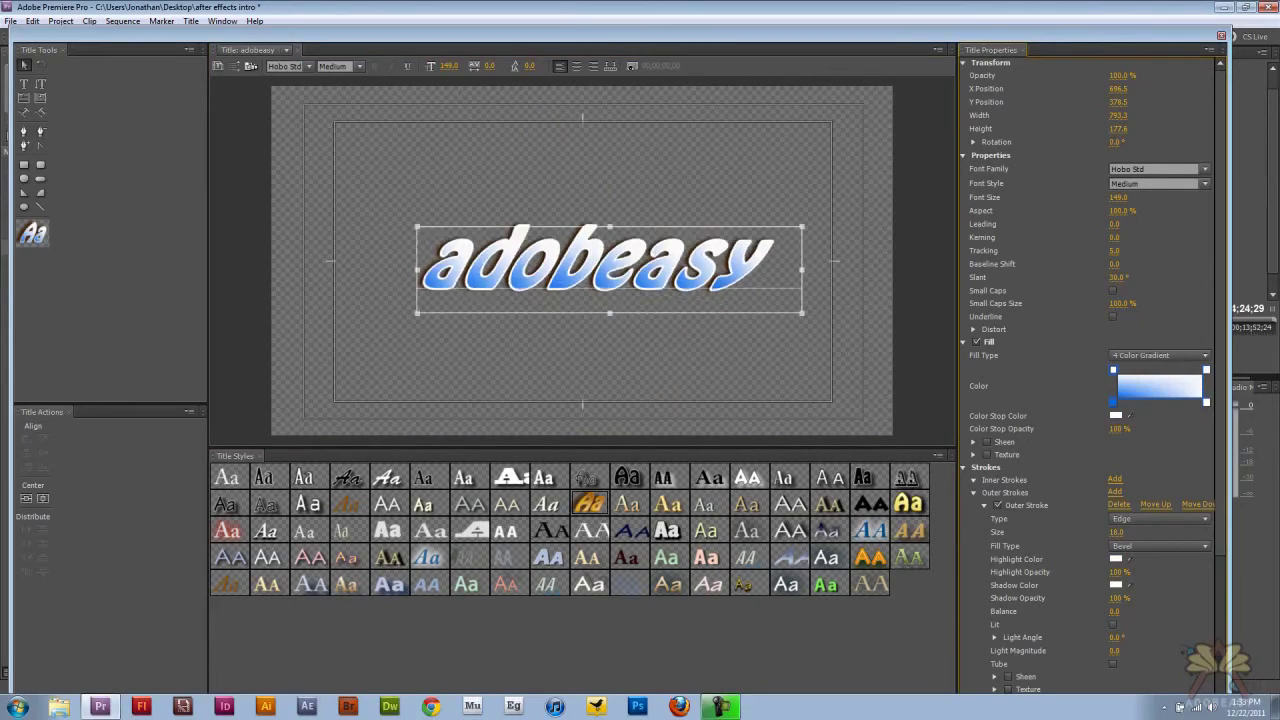
pyautogui.moveTo(806, 222); pyautogui.dragTo(893, 310)
pyautogui.hotkey('ctrl', 'z')
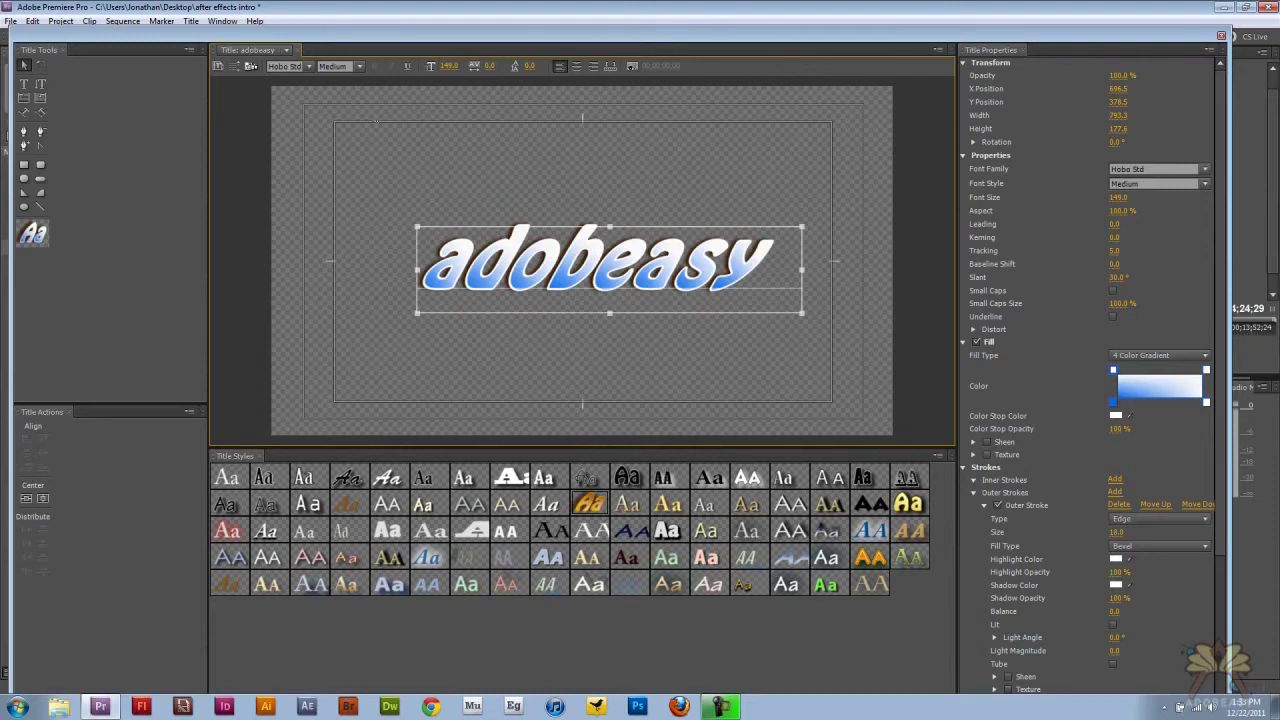
# - Change the adobeasy title from a still to a Roll title and preview its motion in the sequence
pyautogui.click(233, 67)
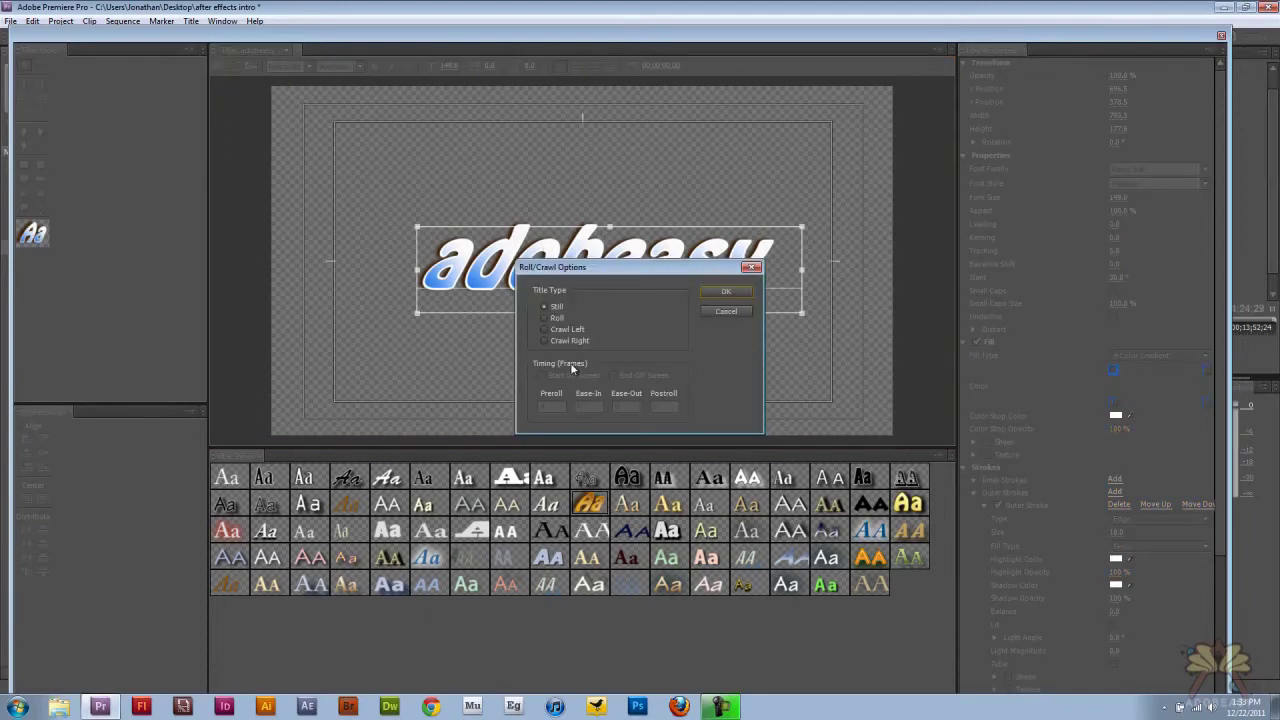
pyautogui.click(544, 328)
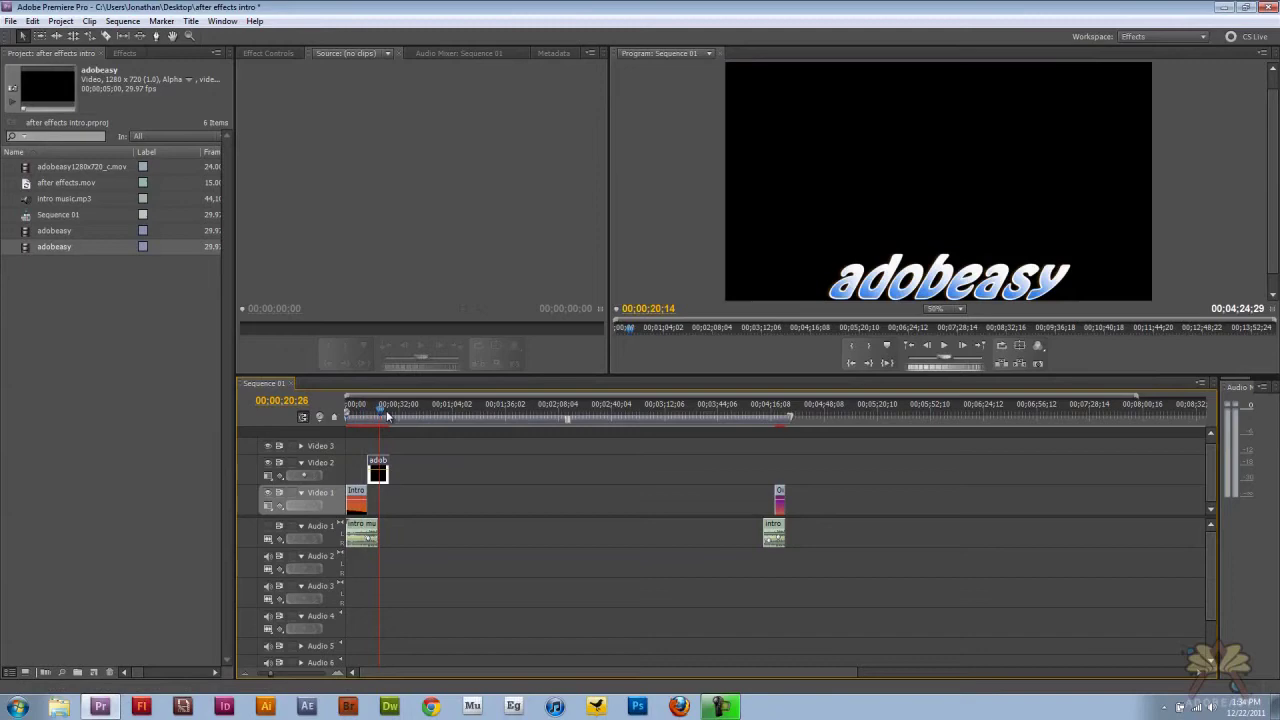
pyautogui.click(388, 415)
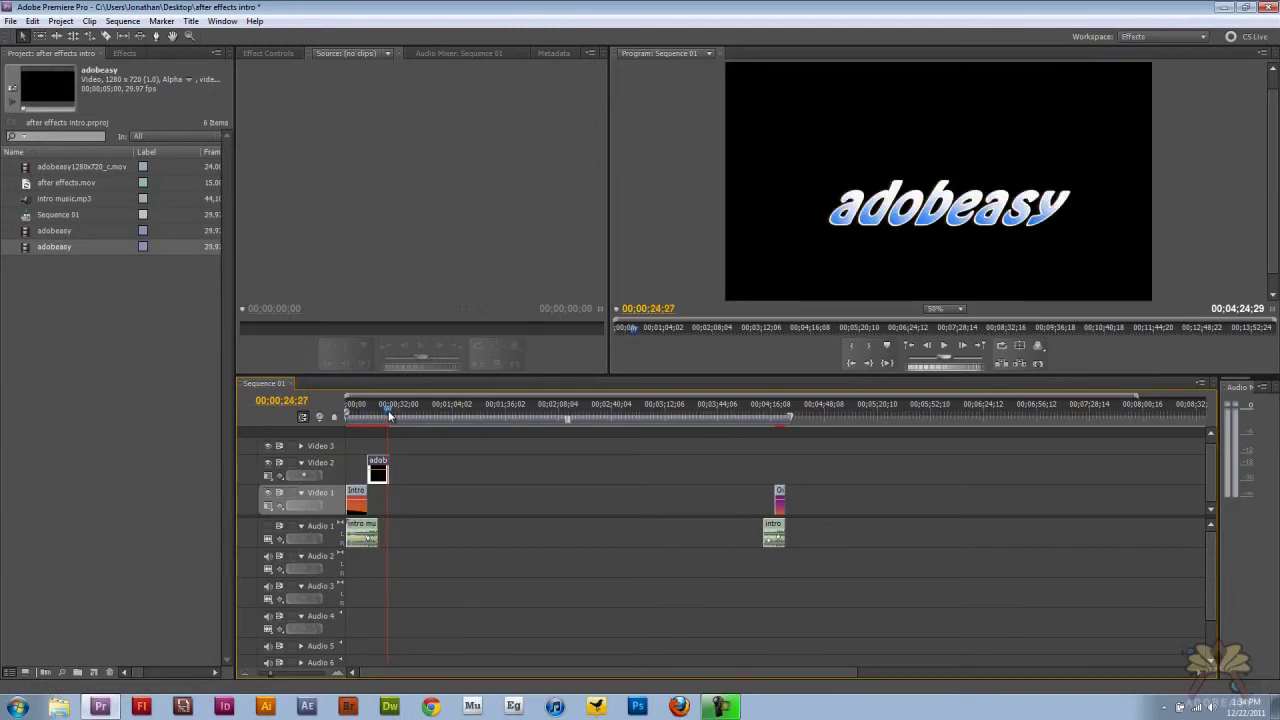
# - Set the adobeasy title to Crawl Left with Start Off Screen enabled
pyautogui.doubleClick(25, 246)
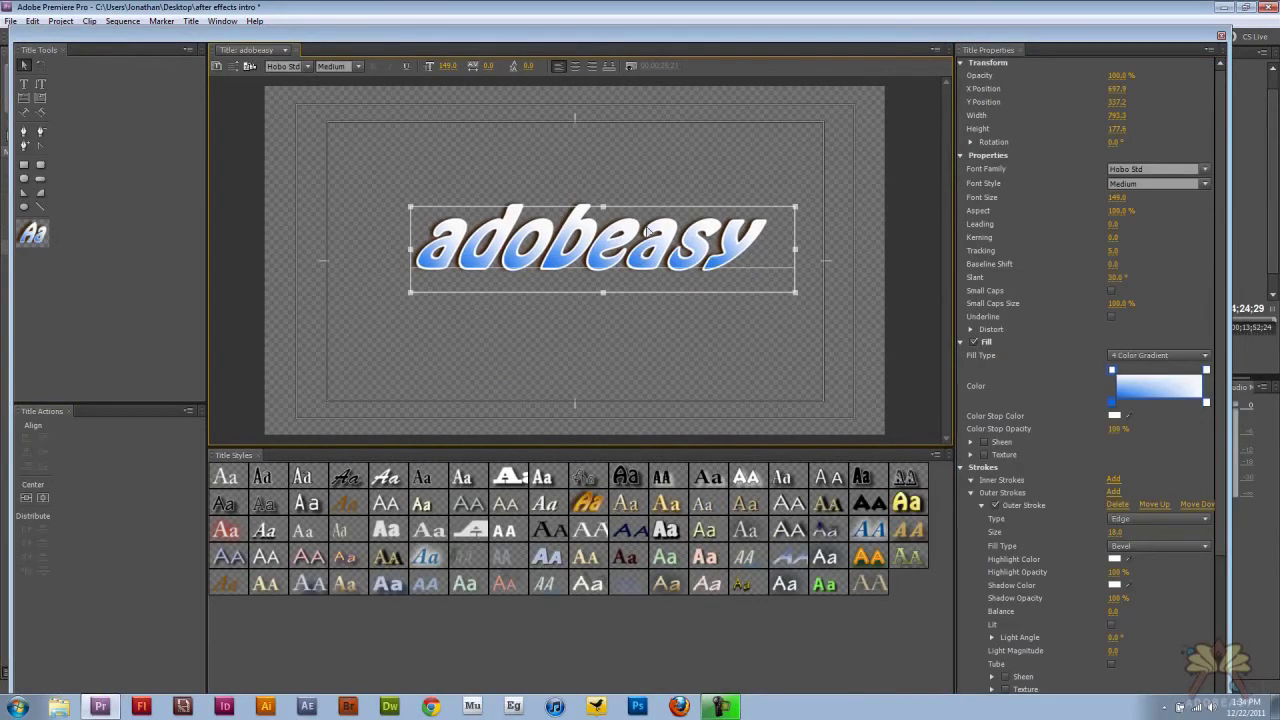
pyautogui.click(236, 66)
pyautogui.click(545, 330)
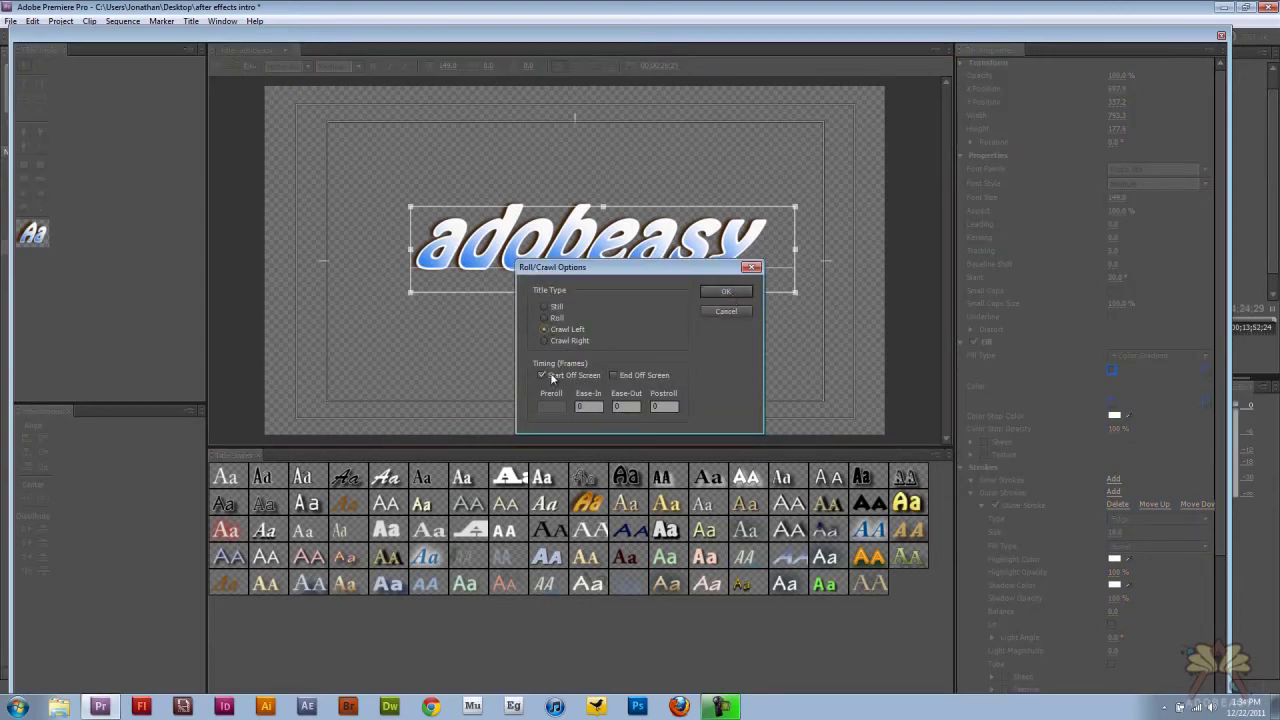
pyautogui.click(726, 291)
# - Move the adobeasy text to the frame's upper-left area, about X 426, Y 124, and preview the crawl in the sequence
pyautogui.moveTo(603, 240); pyautogui.dragTo(531, 150)
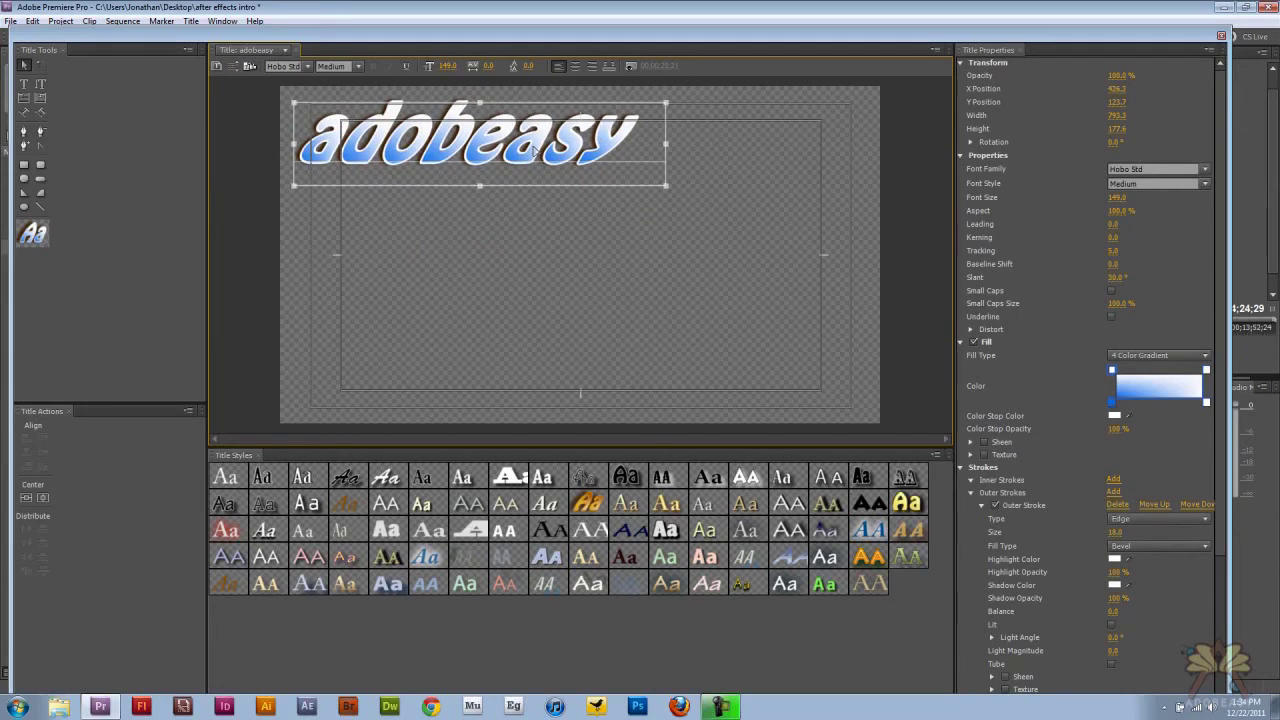
pyautogui.click(1221, 37)
pyautogui.moveTo(350, 413); pyautogui.dragTo(395, 415)
# - Reopen the title clip from Video 2 and add a vertical text box about 173 by 541 px reading "adobeasy" near the frame's right side
pyautogui.doubleClick(378, 472)
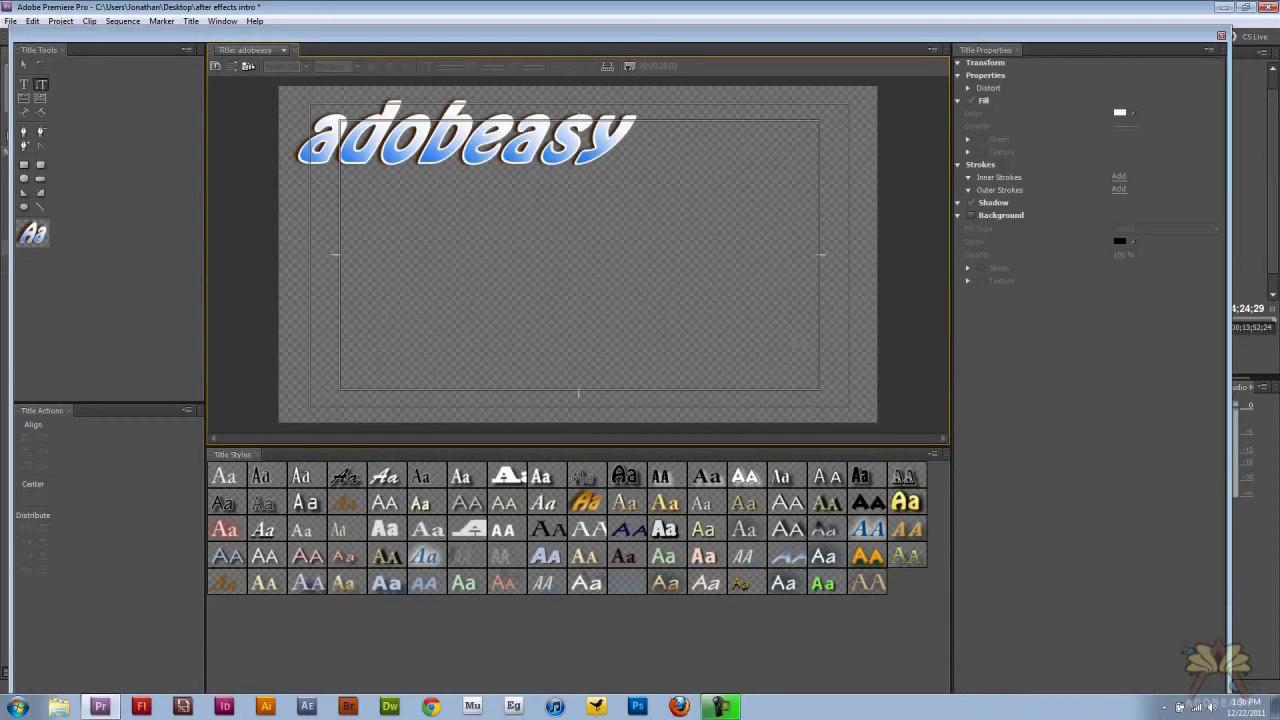
pyautogui.click(765, 109)
pyautogui.write('a')
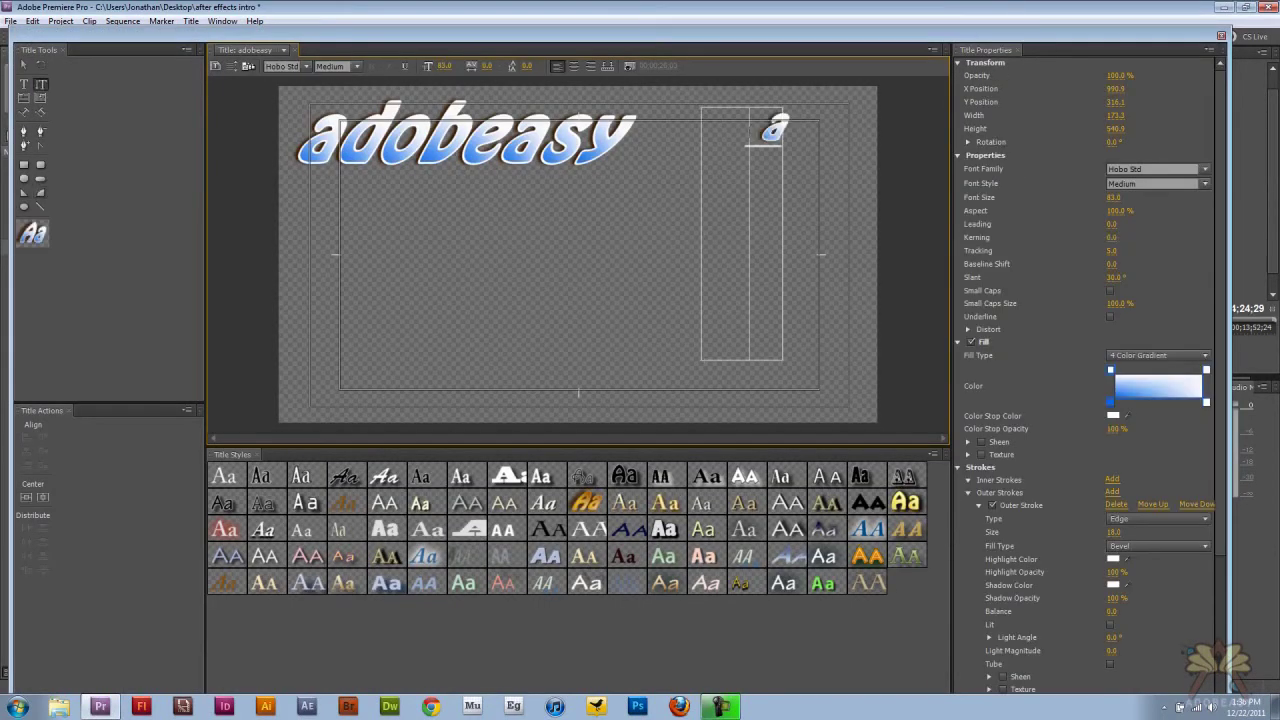
pyautogui.write('dobeasy')
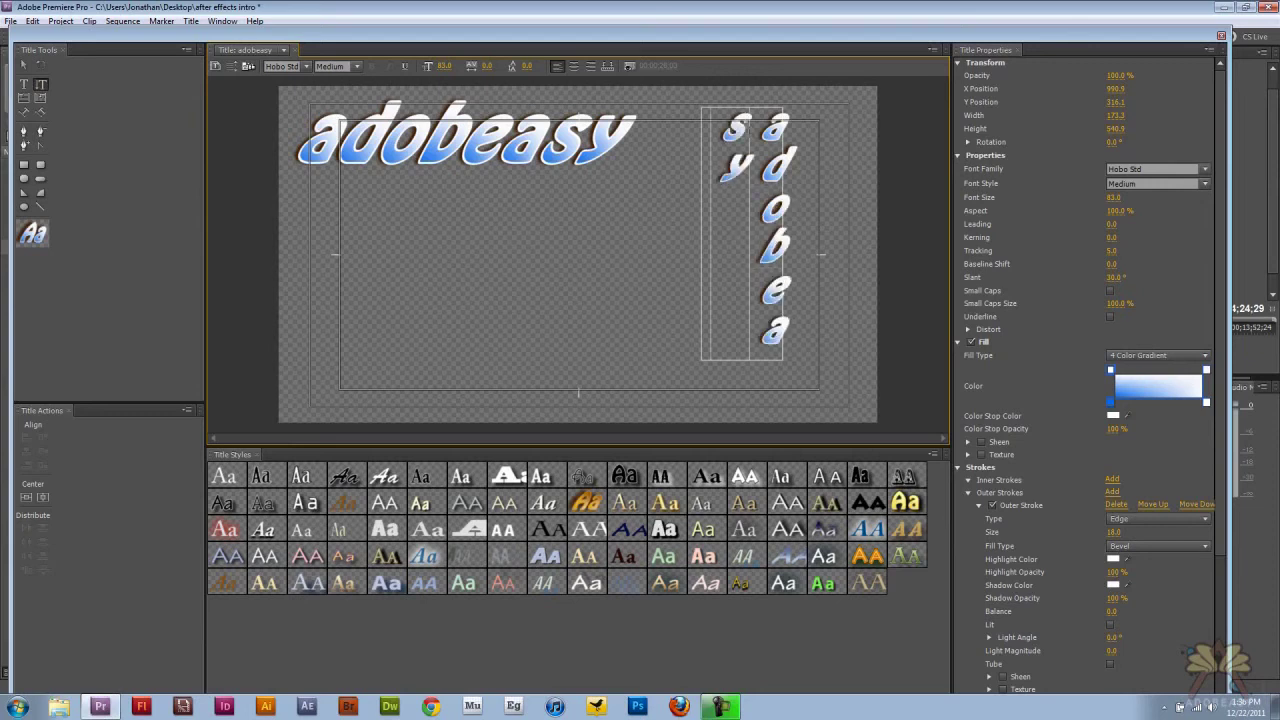
# - Reduce the font size of the letters "adobea" in the vertical text to 53
pyautogui.hotkey('ctrl', 'a')
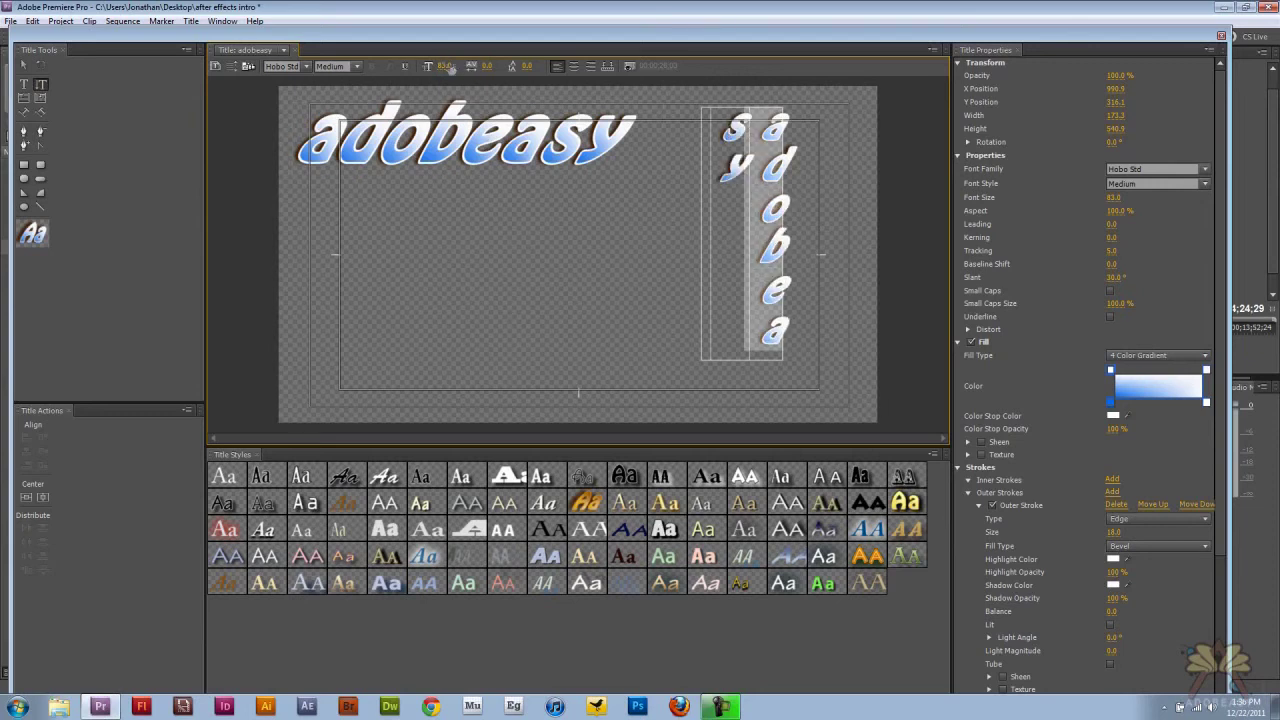
pyautogui.moveTo(442, 67); pyautogui.dragTo(428, 67)
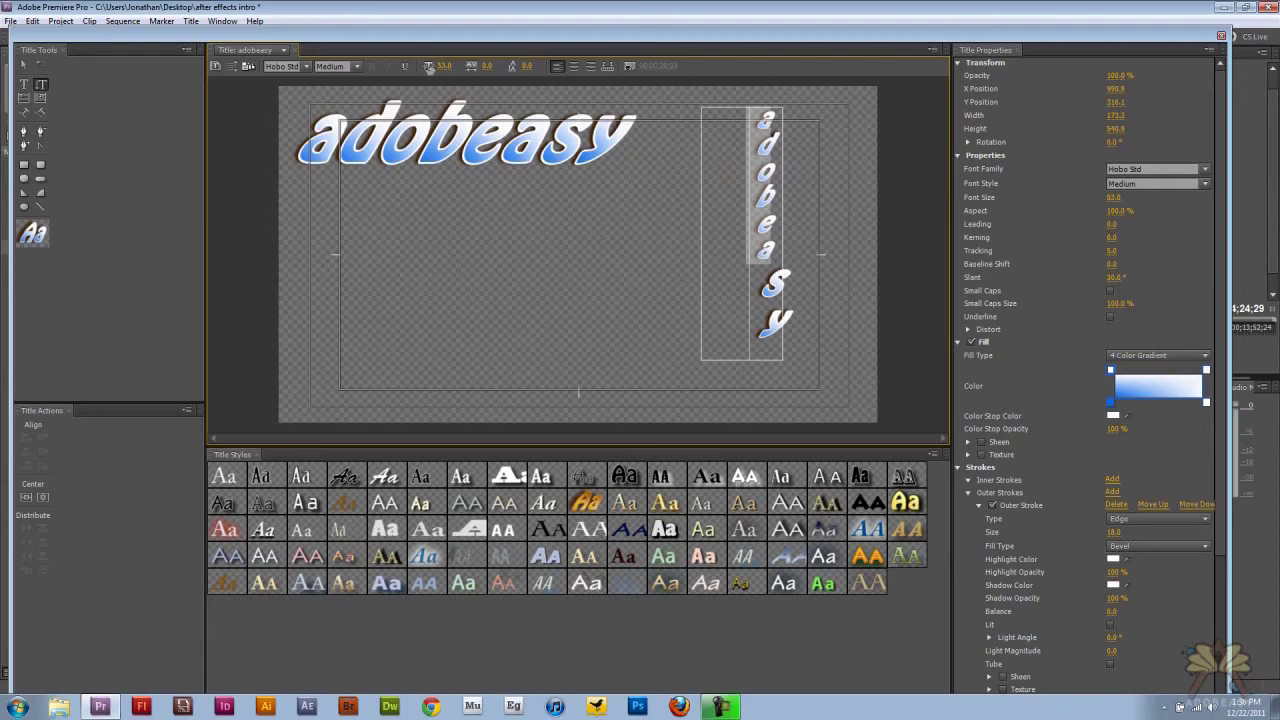
pyautogui.press('v')
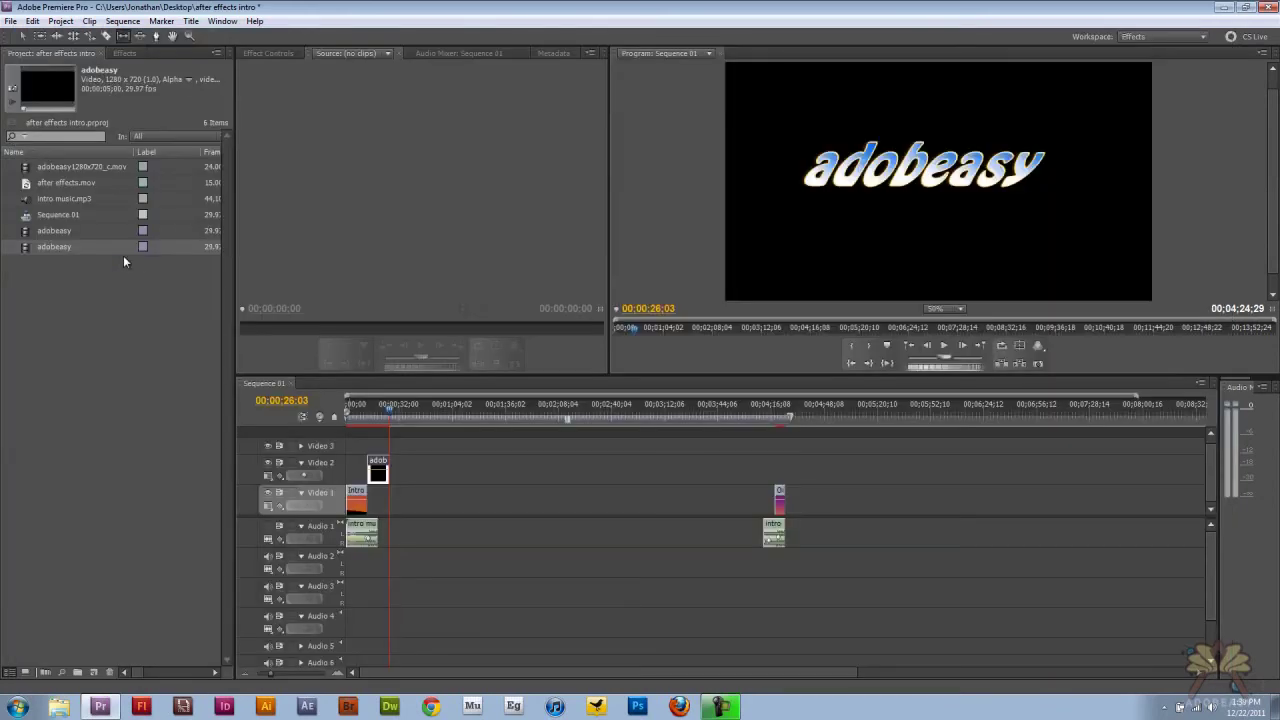
# - Delete the first of the two adobeasy titles from the project
pyautogui.click(30, 232)
pyautogui.press('Delete')
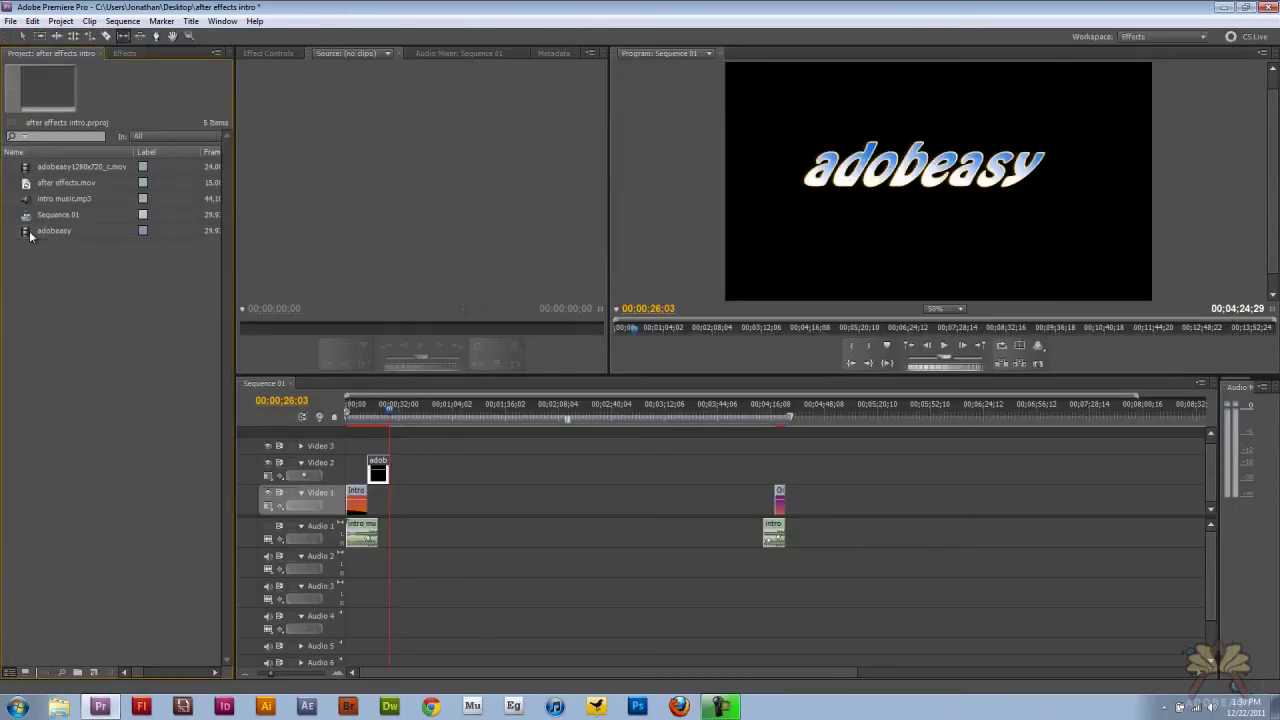
# - Create a copy of the remaining adobeasy title named adobeasy2 and place it on Video 2 just after the existing title clip
pyautogui.click(30, 232)
pyautogui.hotkey('ctrl', 'z')
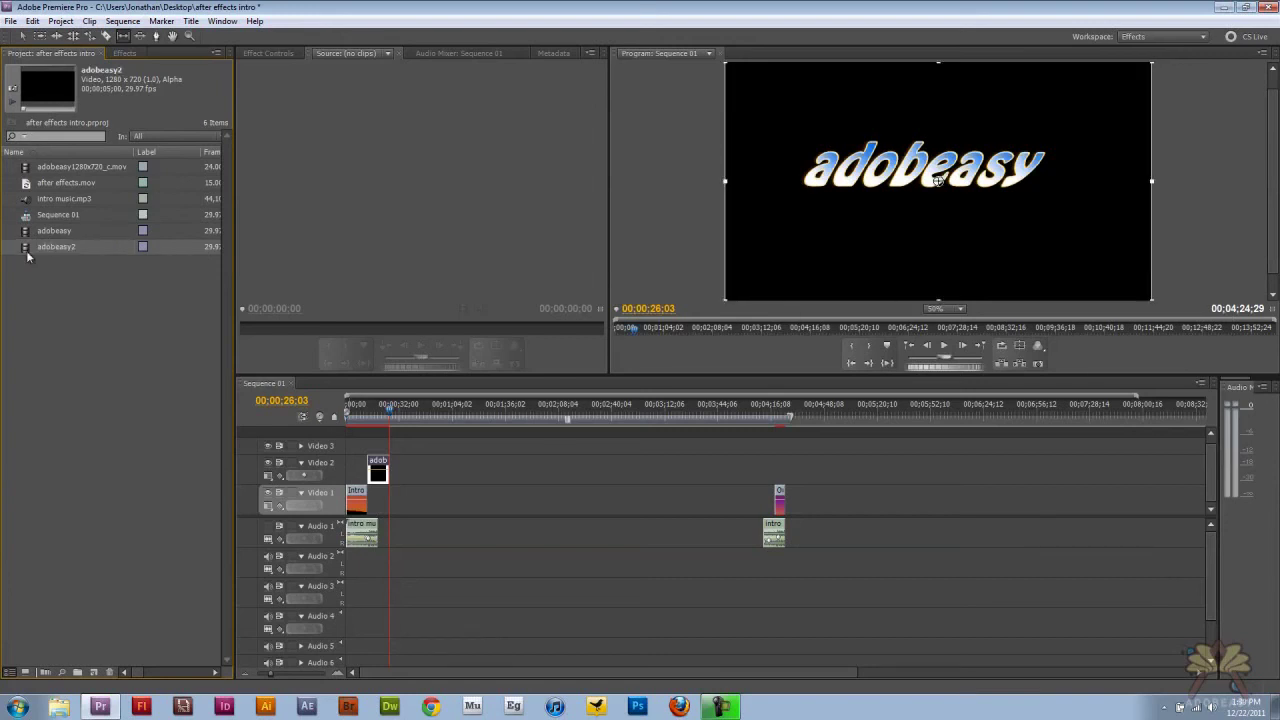
pyautogui.moveTo(427, 420); pyautogui.dragTo(399, 465)
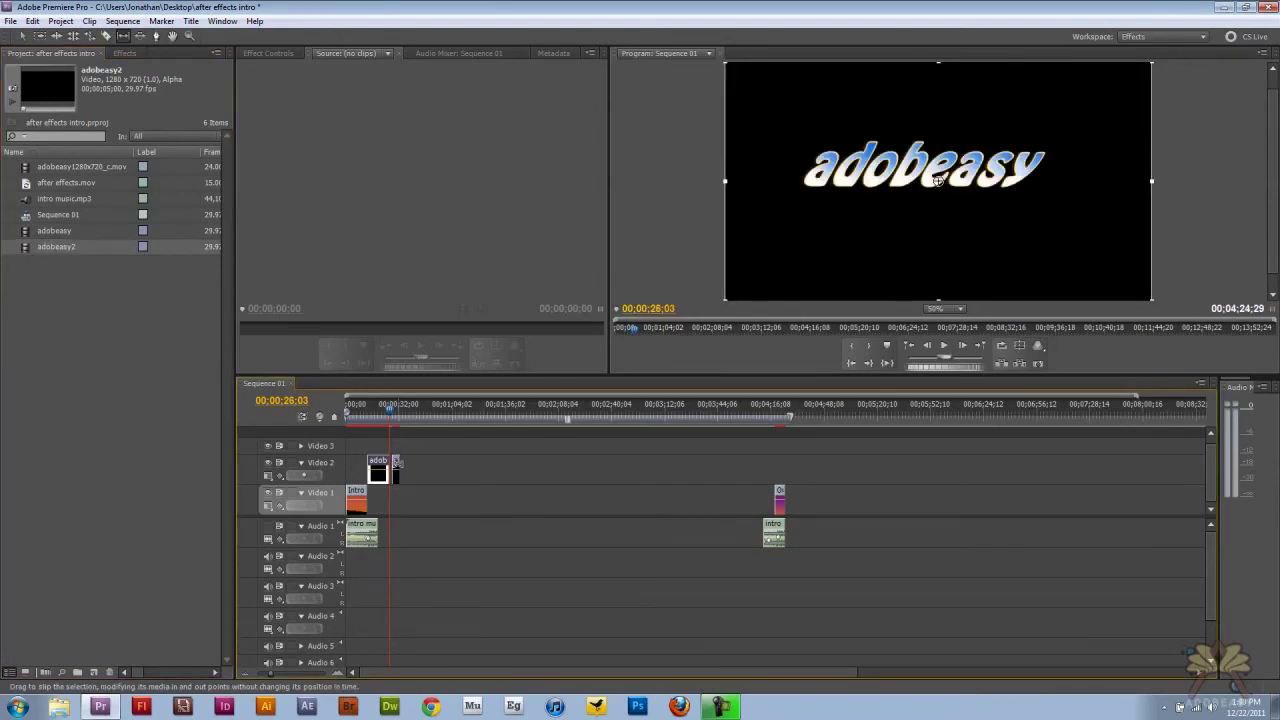